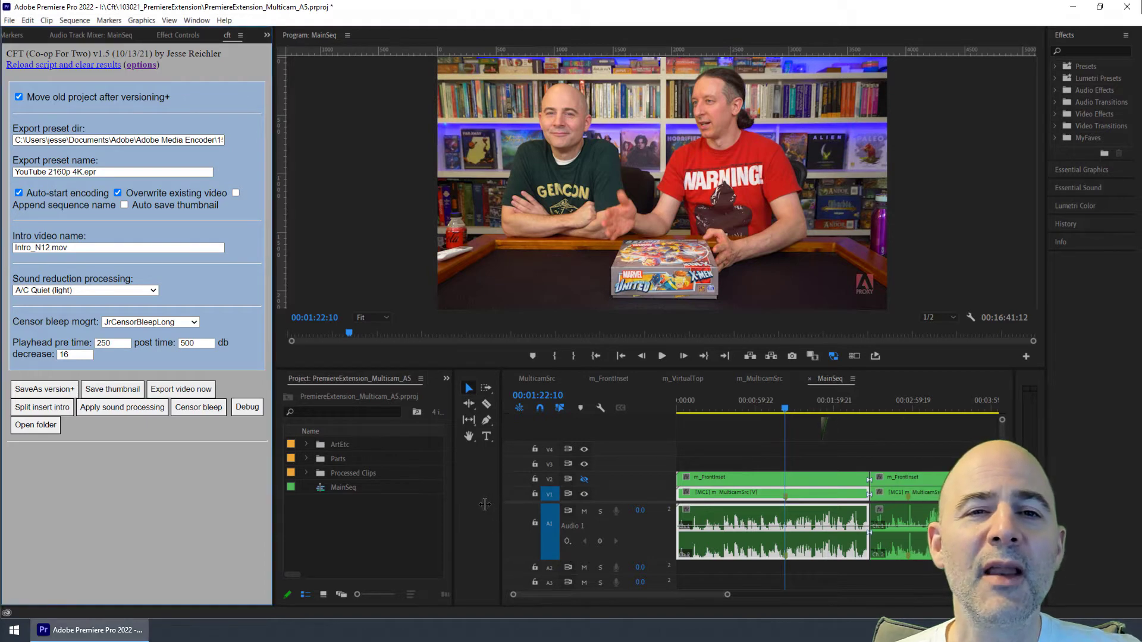
Step: Narrow the project panel and toggle the CFT extension's options display off and back on
left_click_drag(502, 508, 475, 504)
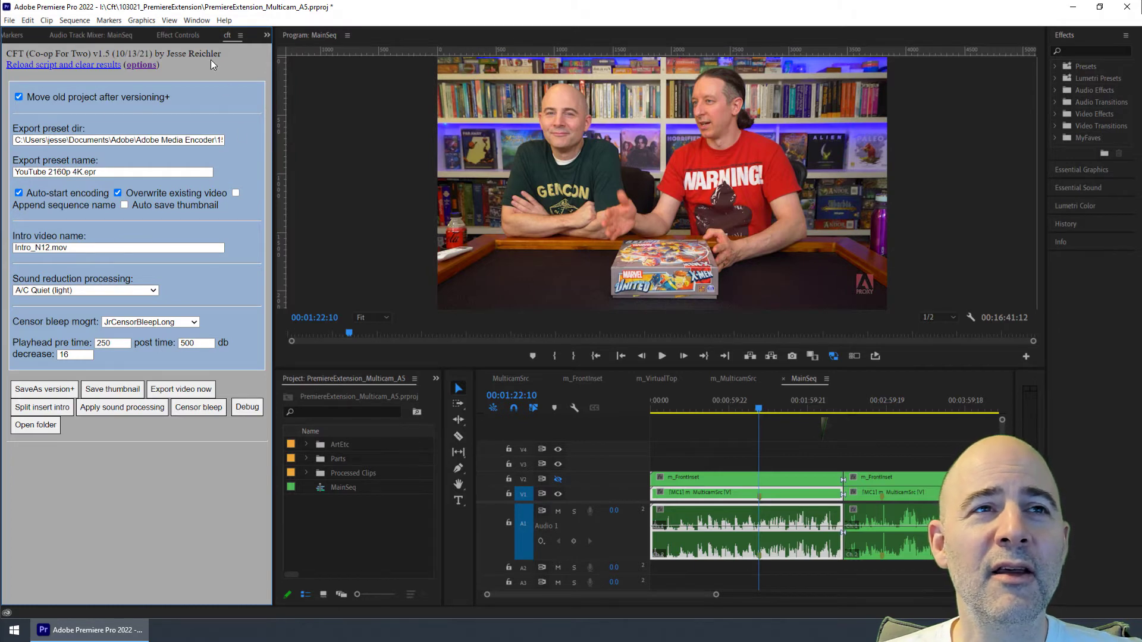
left_click(150, 65)
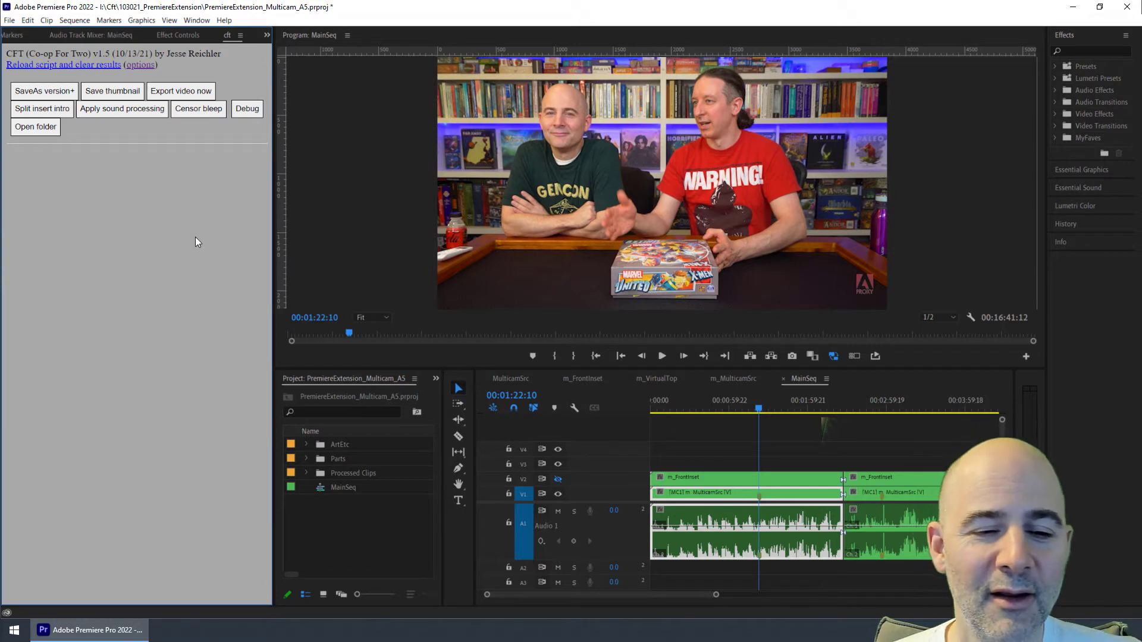
left_click(143, 65)
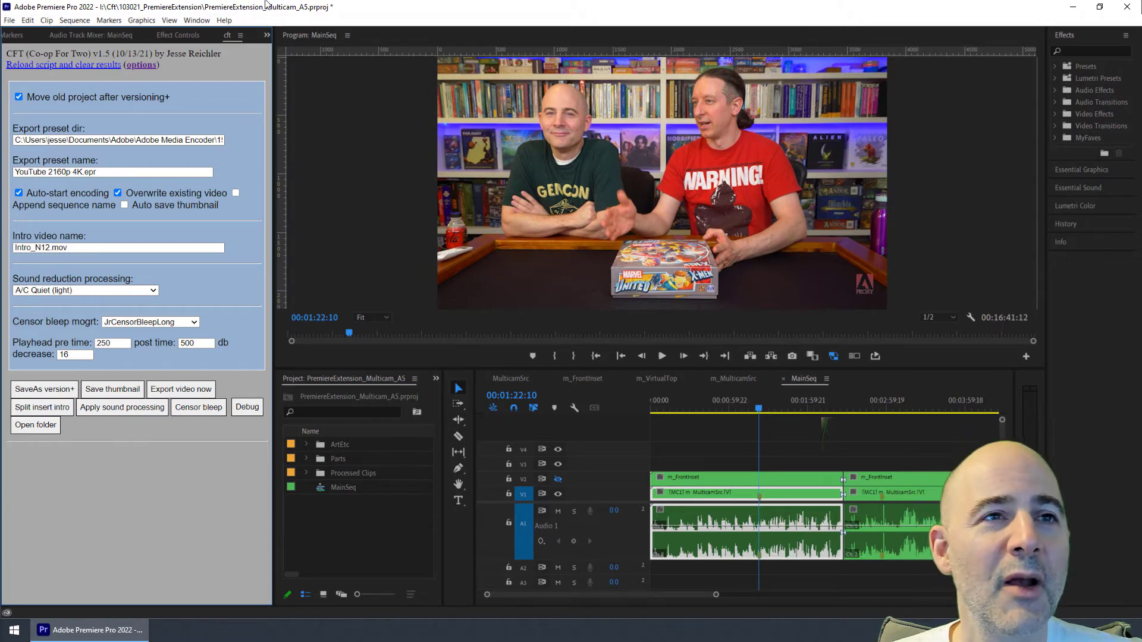
left_click(143, 66)
left_click(143, 65)
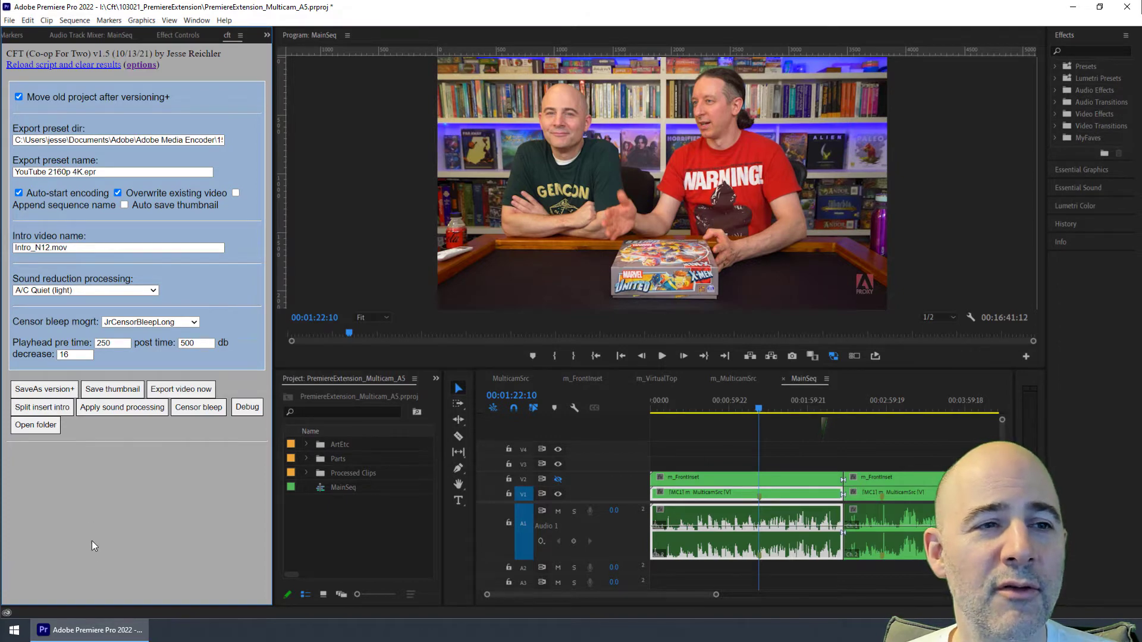
Step: Save the project as a new incremented version with SaveAs version+ and view the project folder
left_click(57, 390)
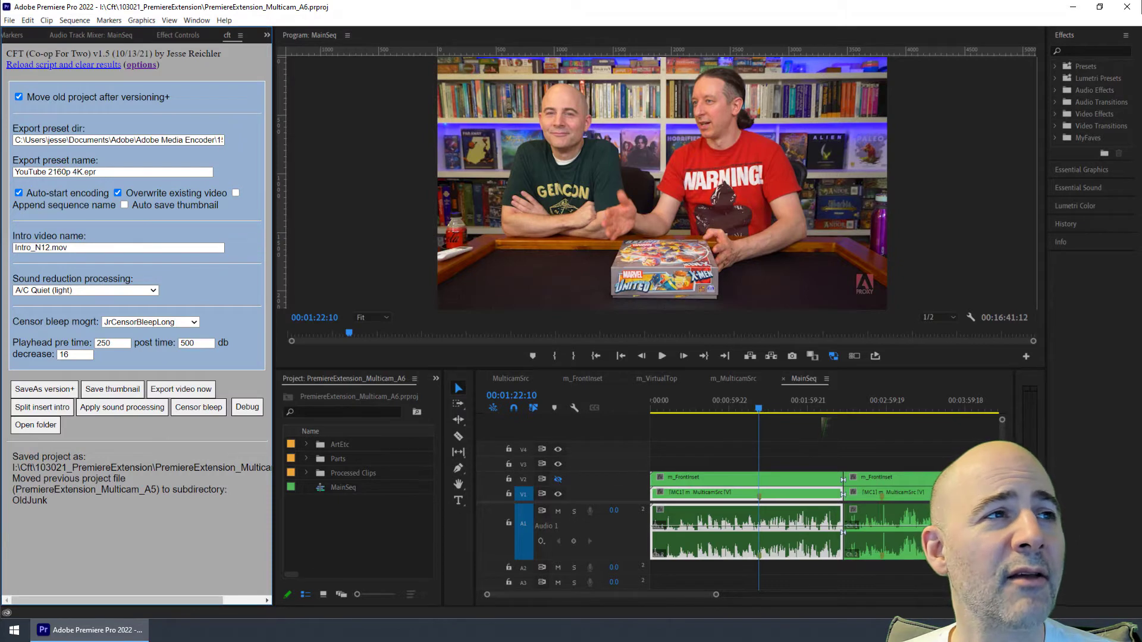
left_click_drag(0, 375, 114, 241)
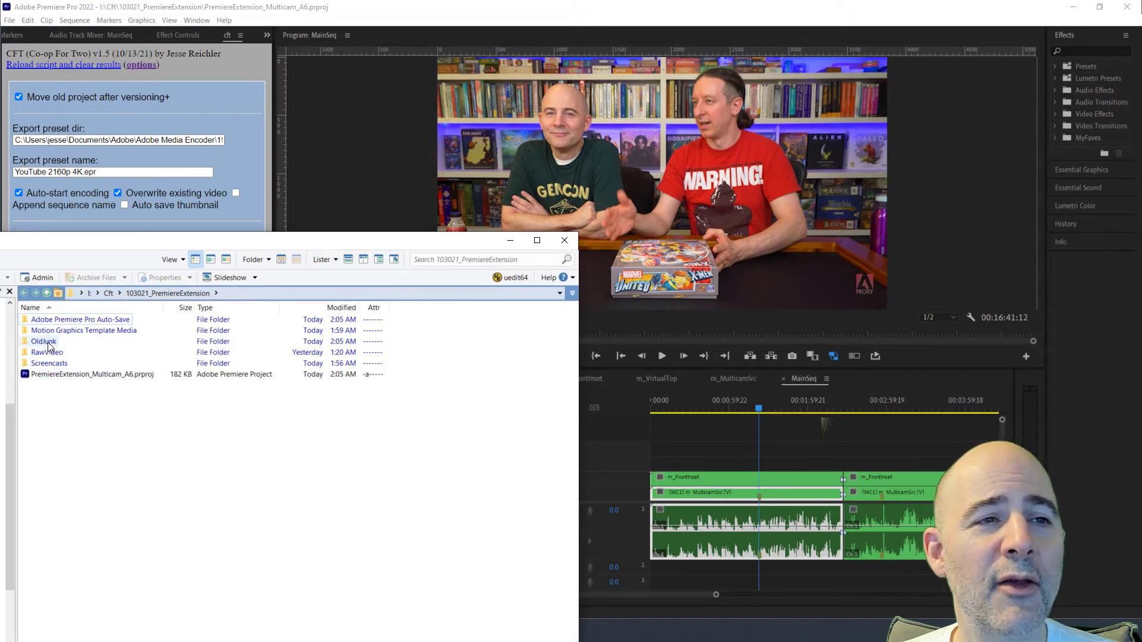
left_click_drag(135, 248, 0, 114)
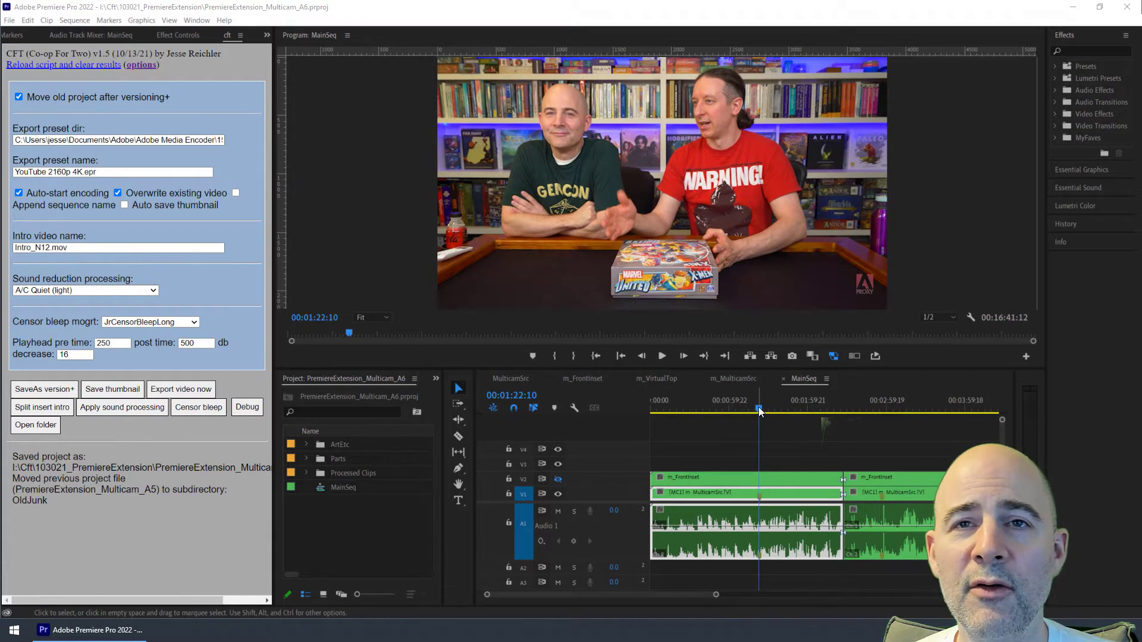
Step: Move the playhead to about 00:01:46:20 and save a thumbnail snapshot of that frame
left_click(795, 411)
left_click_drag(795, 411, 791, 411)
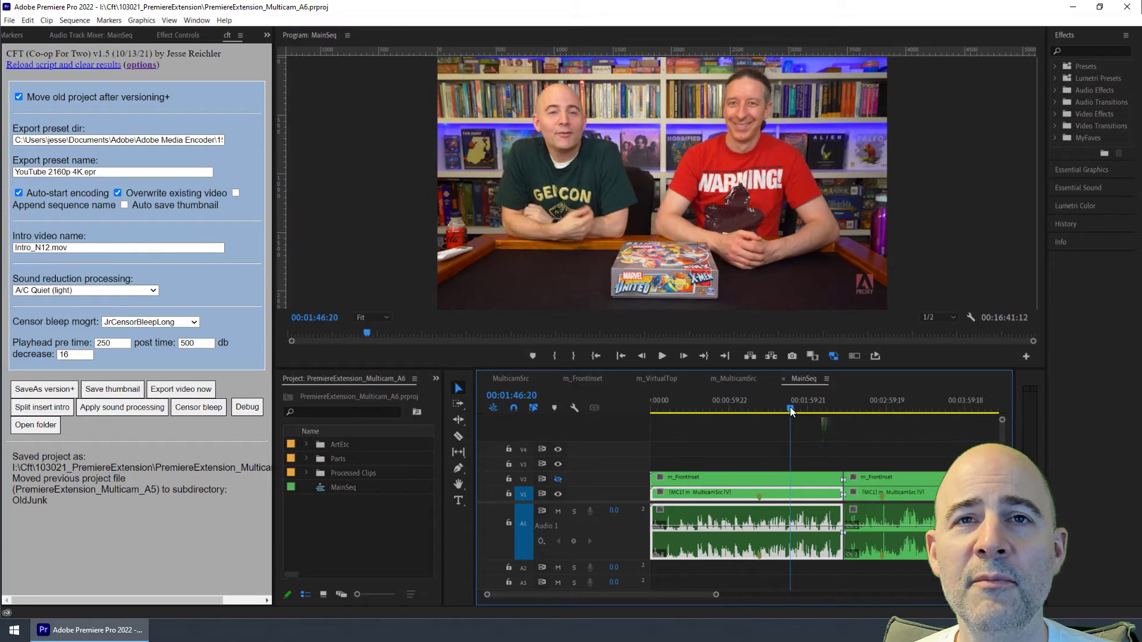
left_click(126, 388)
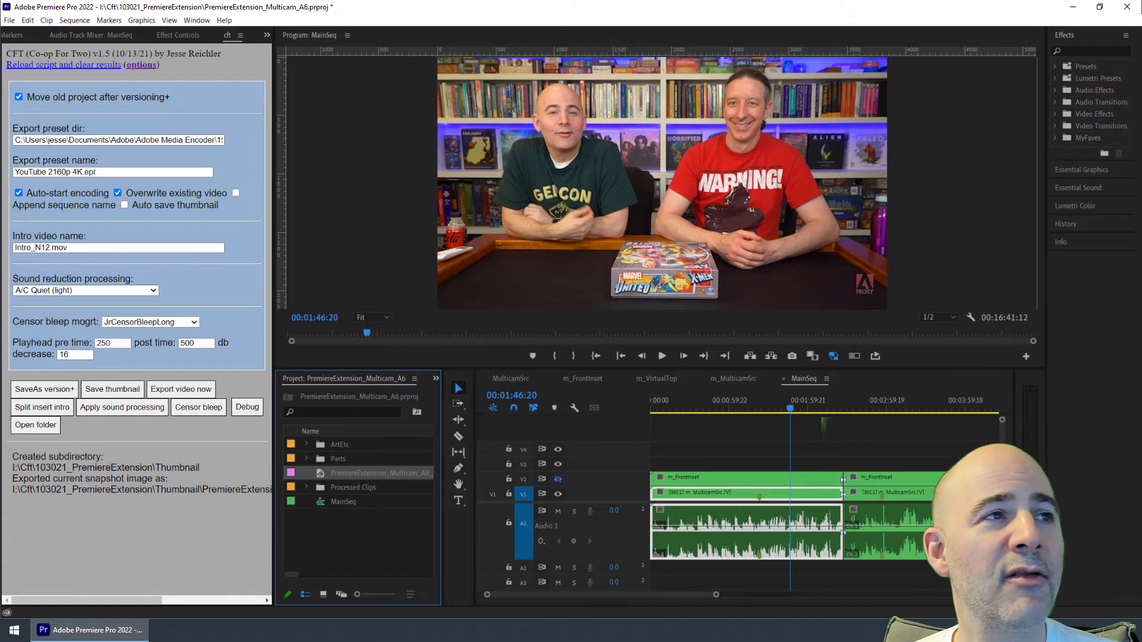
Step: Open the Thumbnail folder and view the exported snapshot PNG, then close the image viewer
left_click_drag(0, 162, 149, 179)
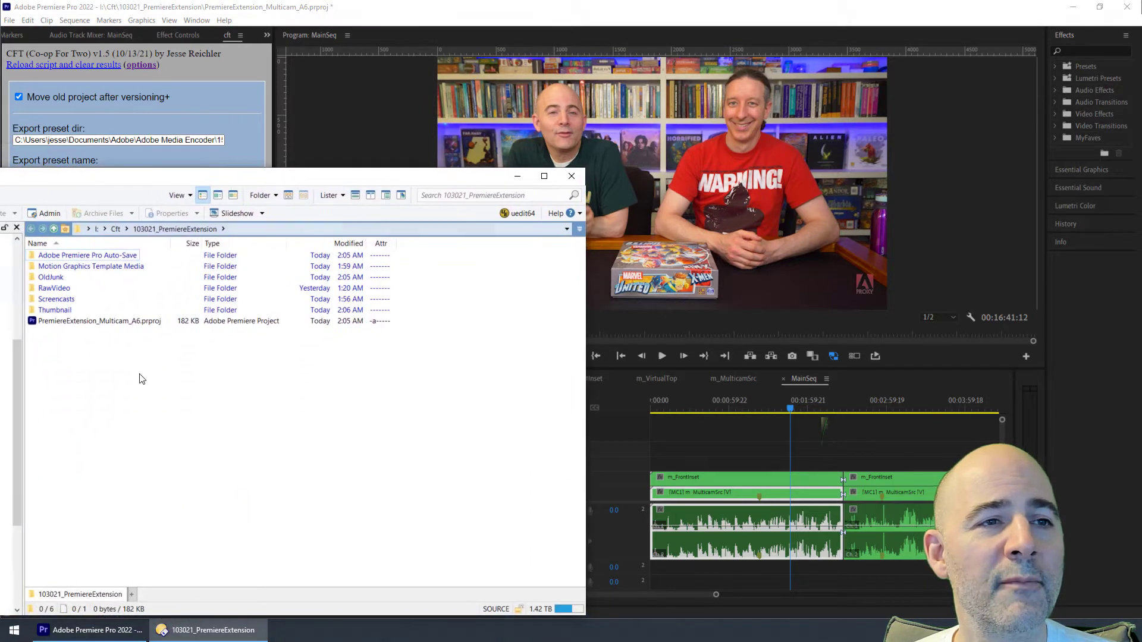
double_click(51, 313)
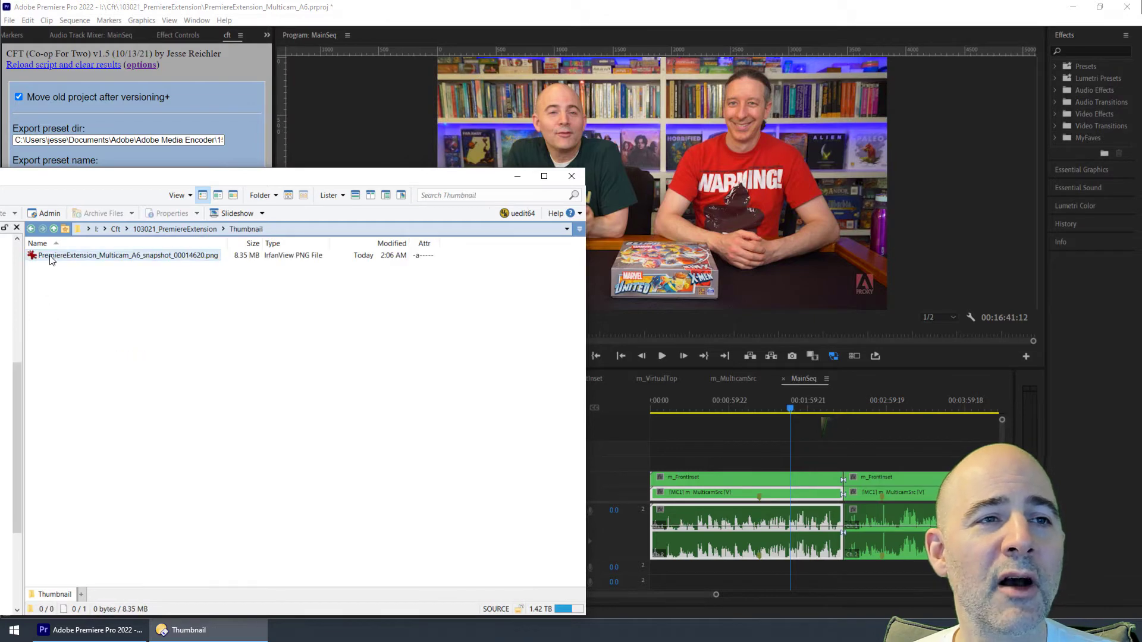
mouse_move(51, 260)
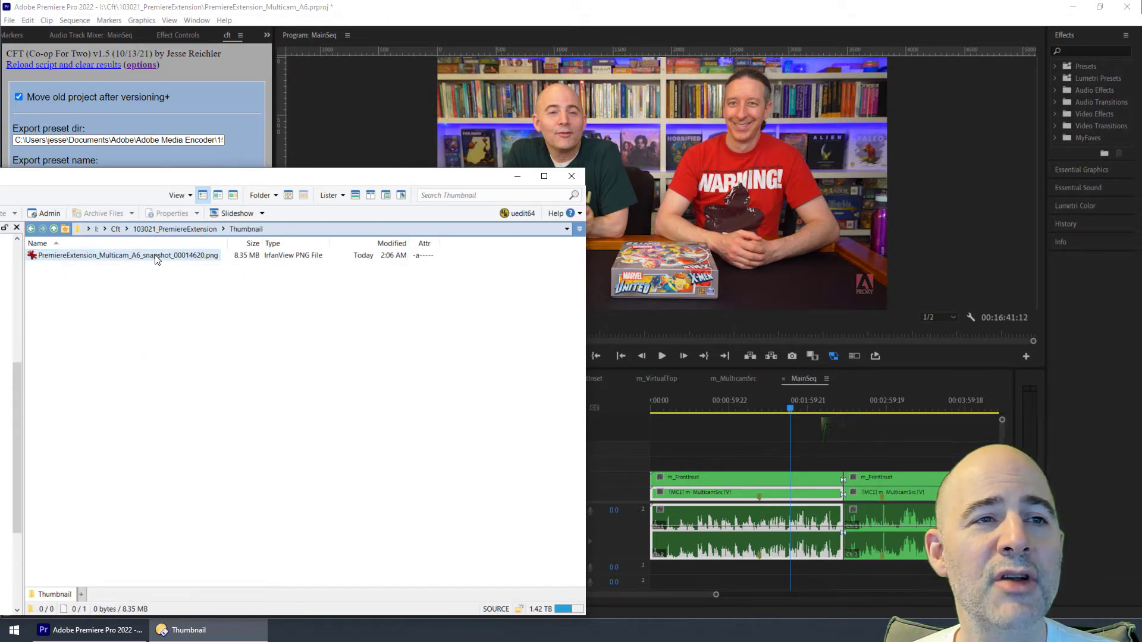
left_click(198, 261)
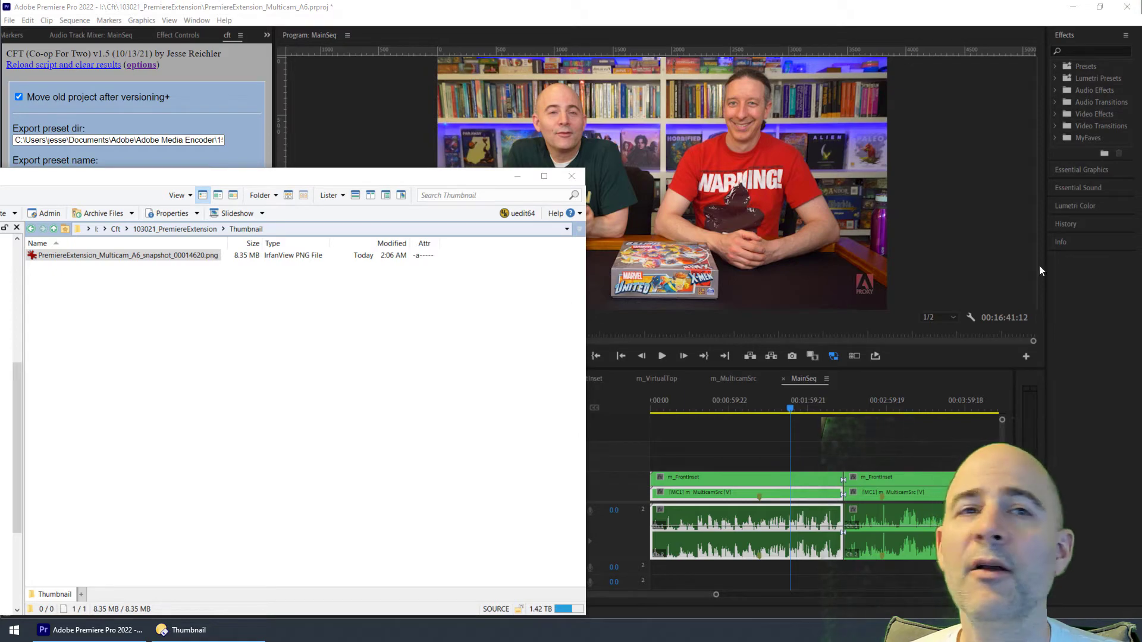
key("Return")
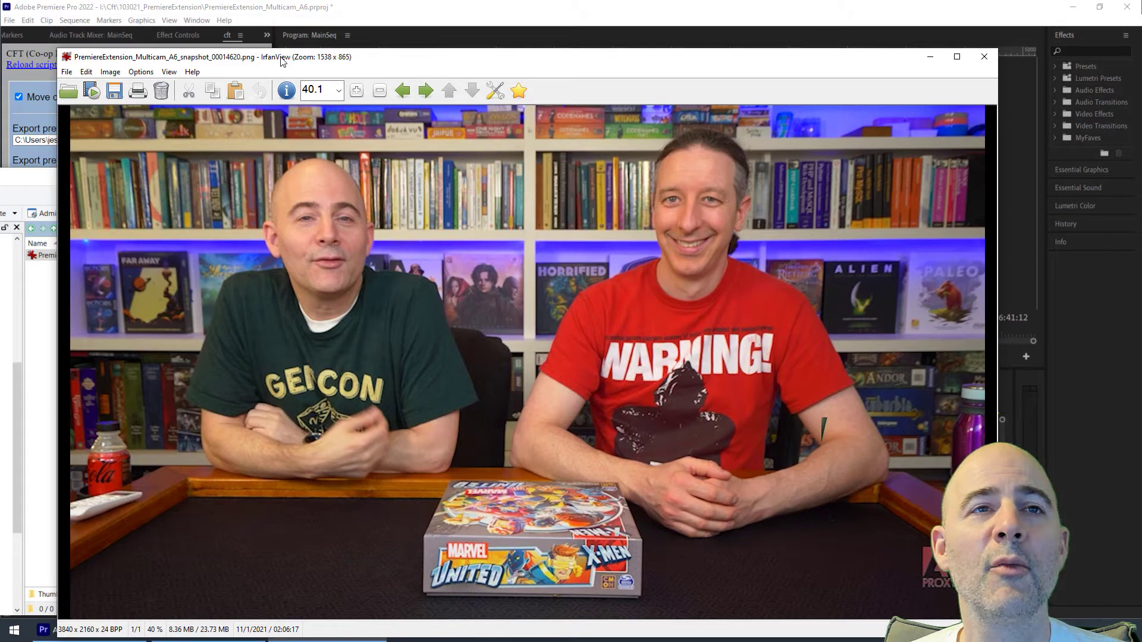
left_click_drag(282, 61, 170, 285)
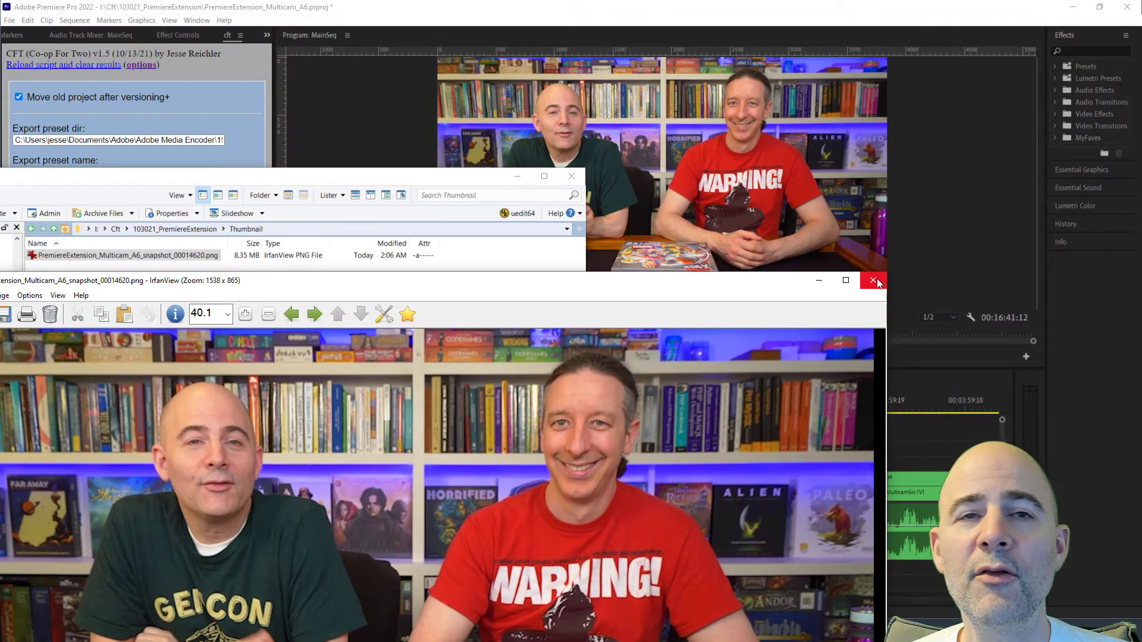
left_click(873, 281)
key("alt+F4")
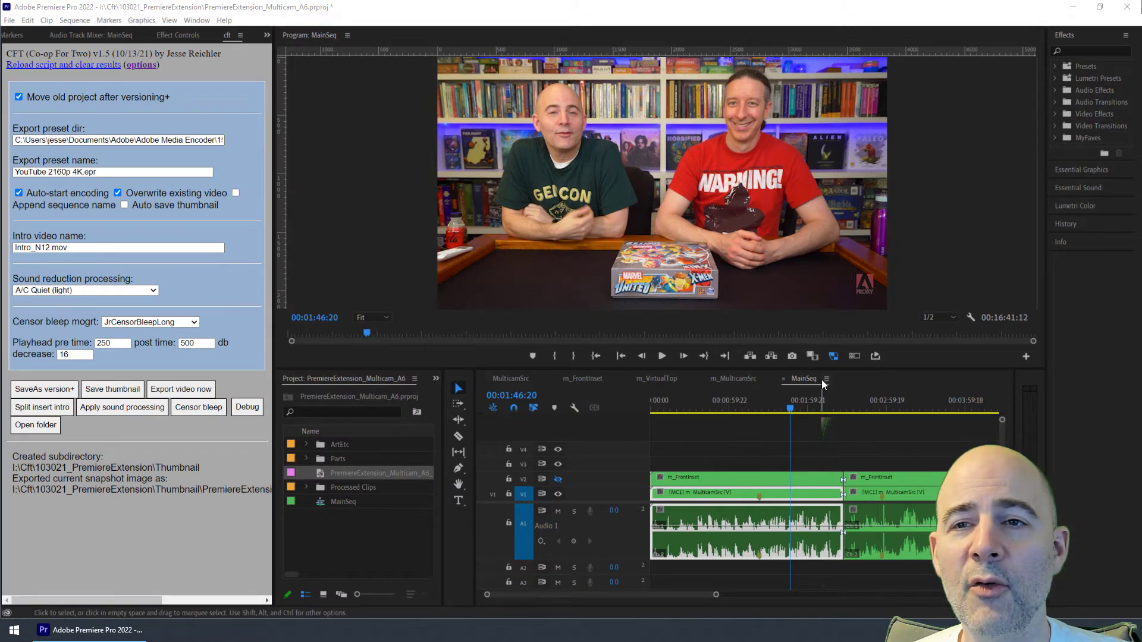
left_click(791, 356)
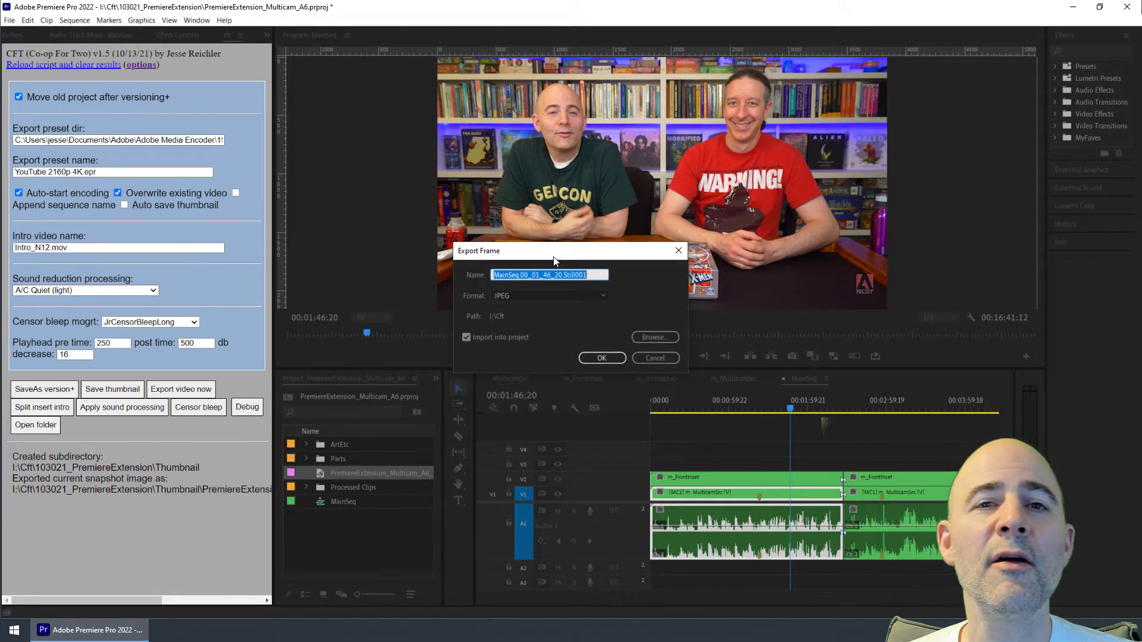
left_click_drag(554, 260, 510, 203)
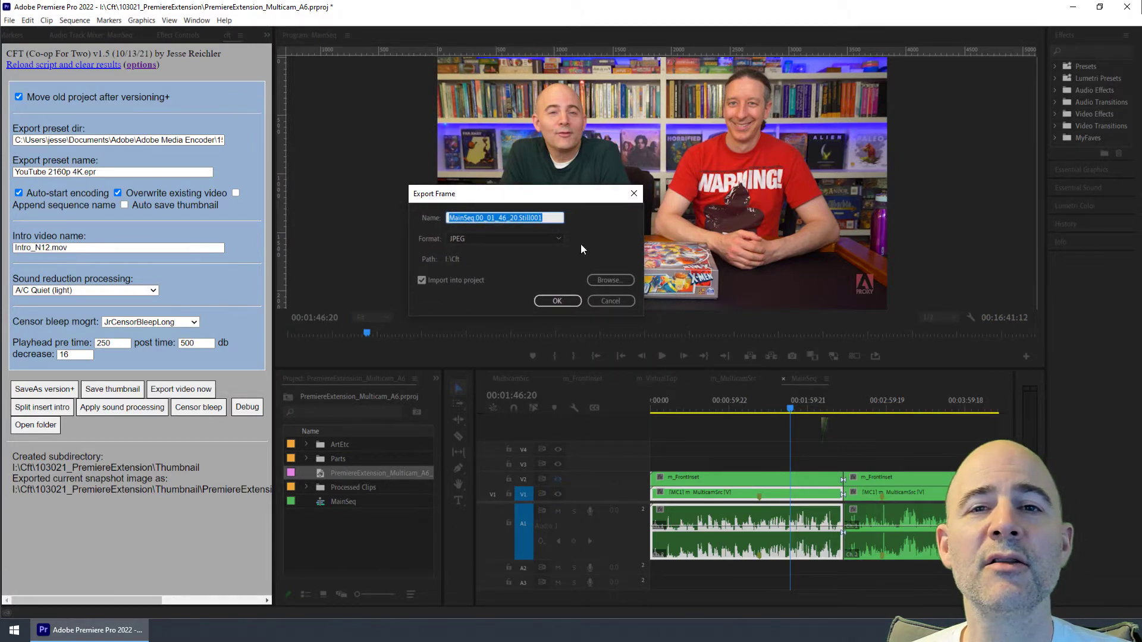
left_click(619, 301)
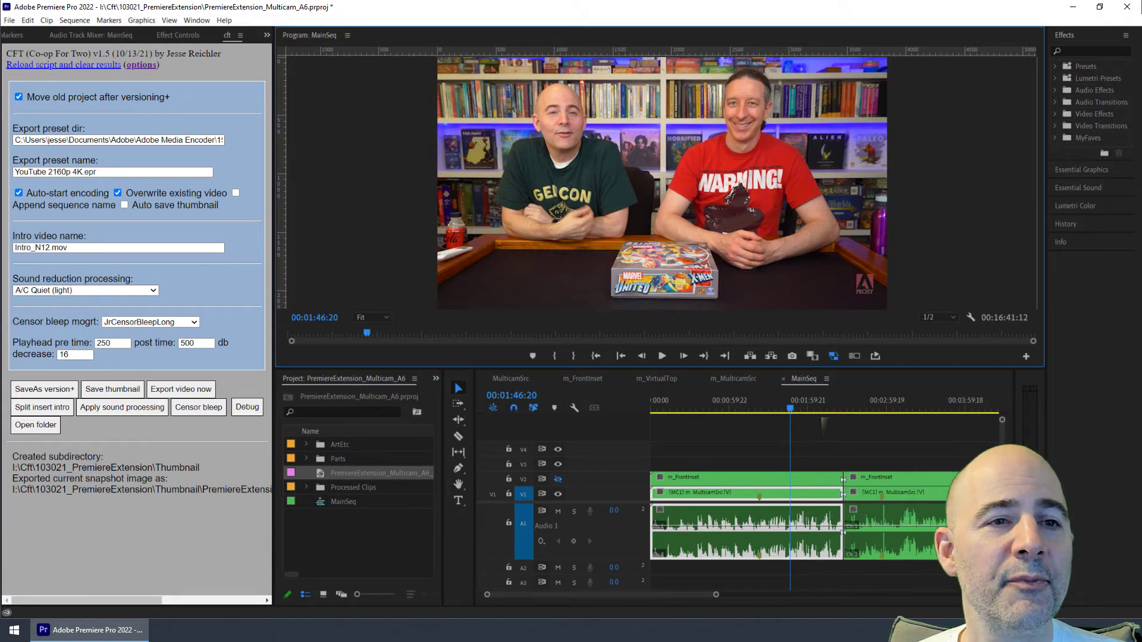
Step: Close the other sequence tabs in the timeline, keeping only MainSeq open
mouse_move(64, 640)
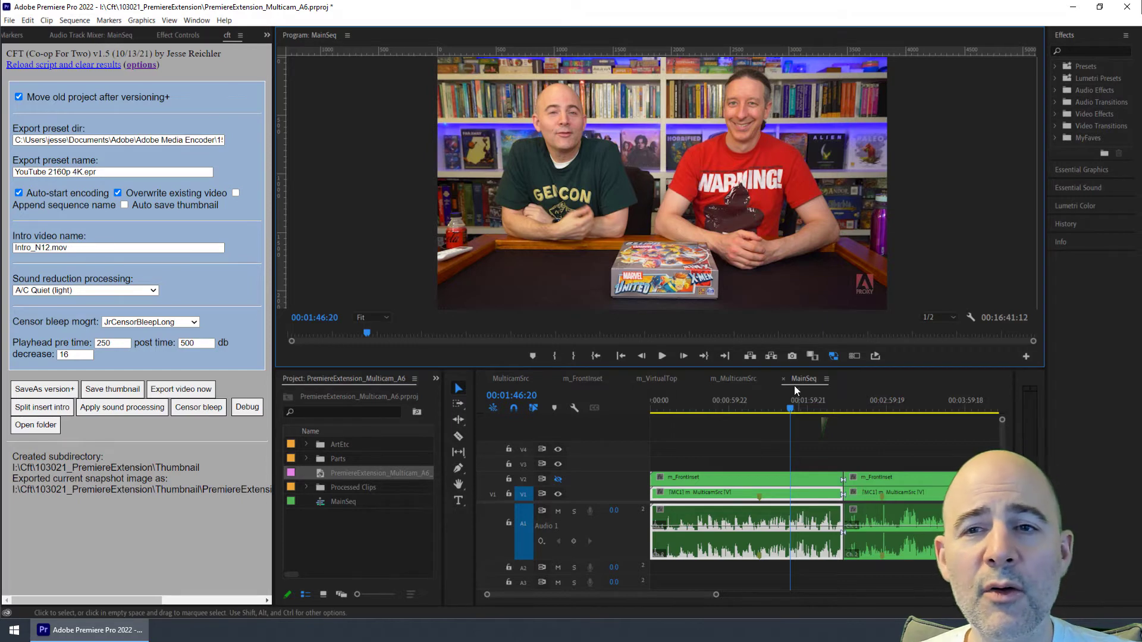
left_click(826, 380)
left_click(905, 148)
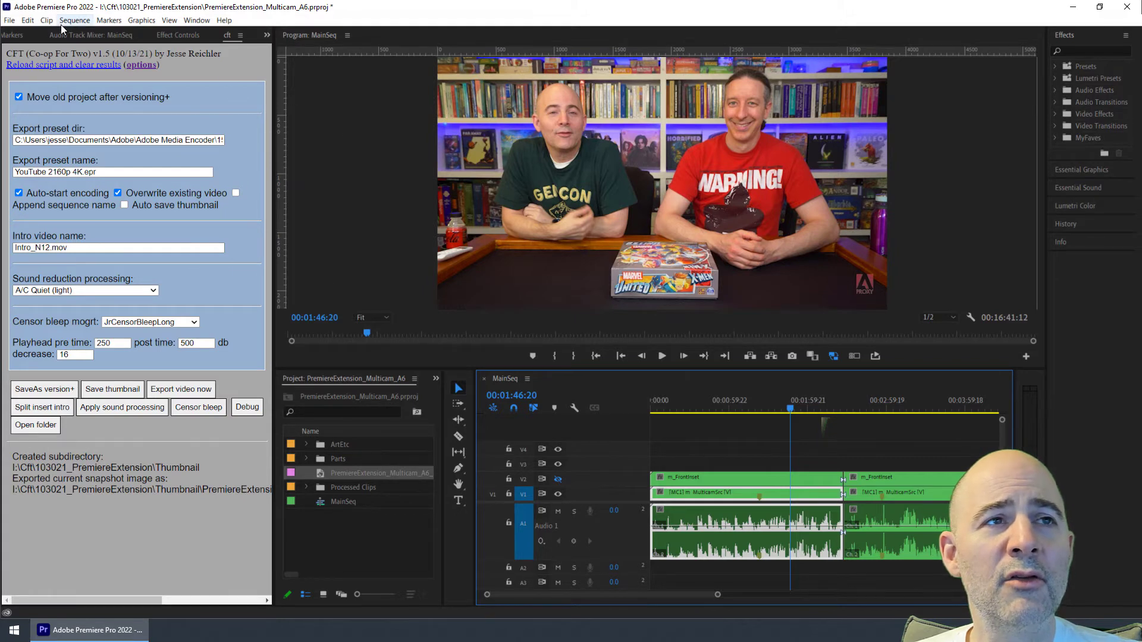
left_click(13, 22)
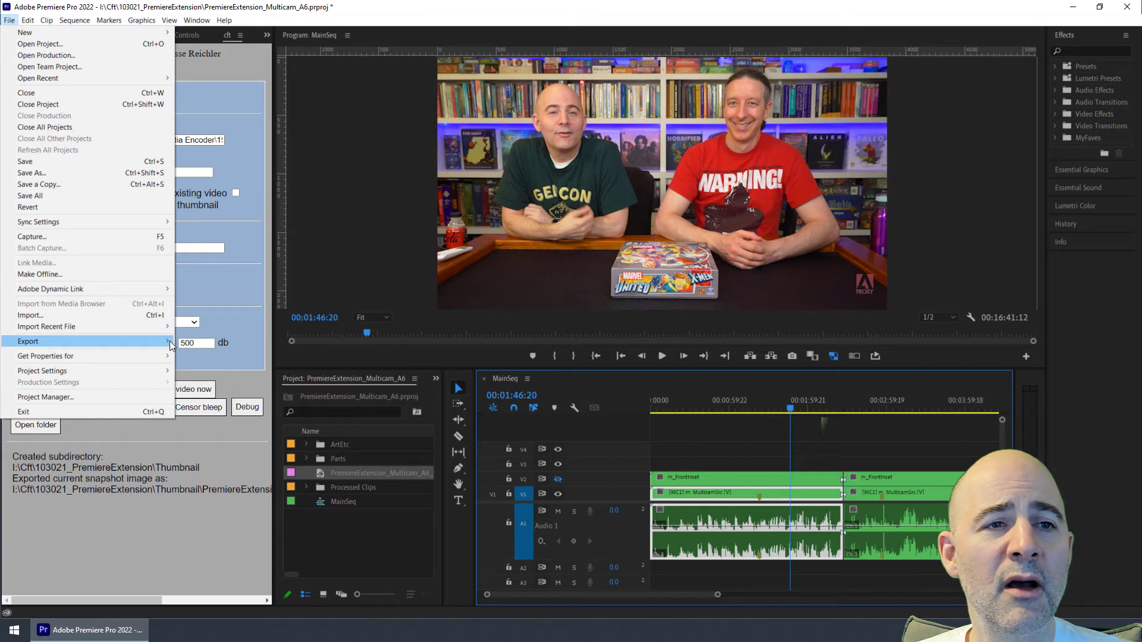
left_click(189, 341)
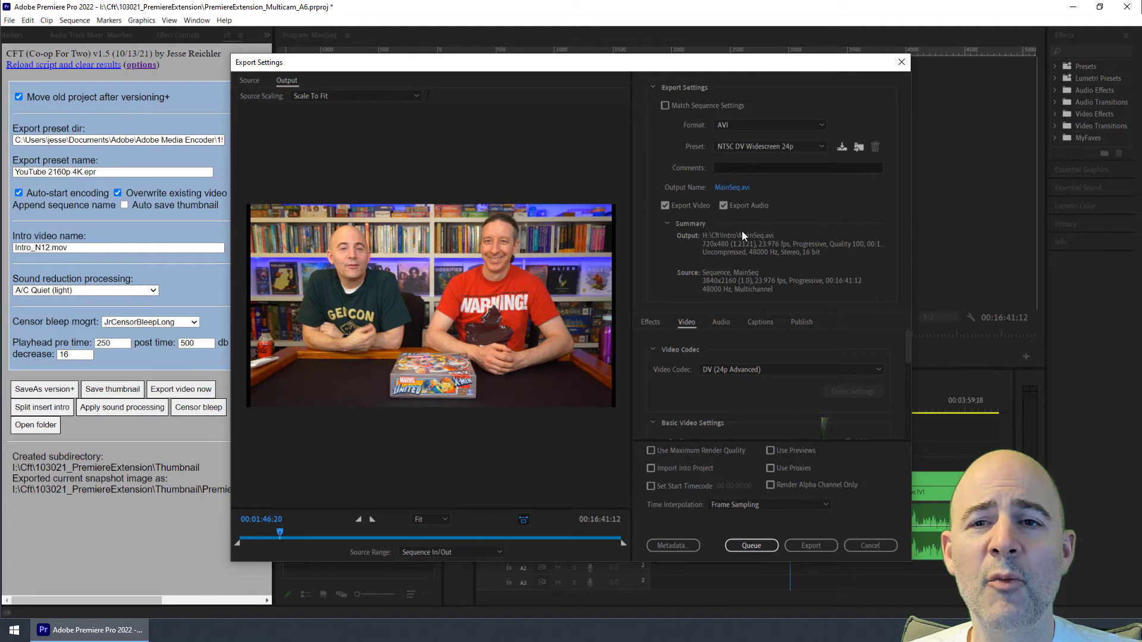
left_click(871, 545)
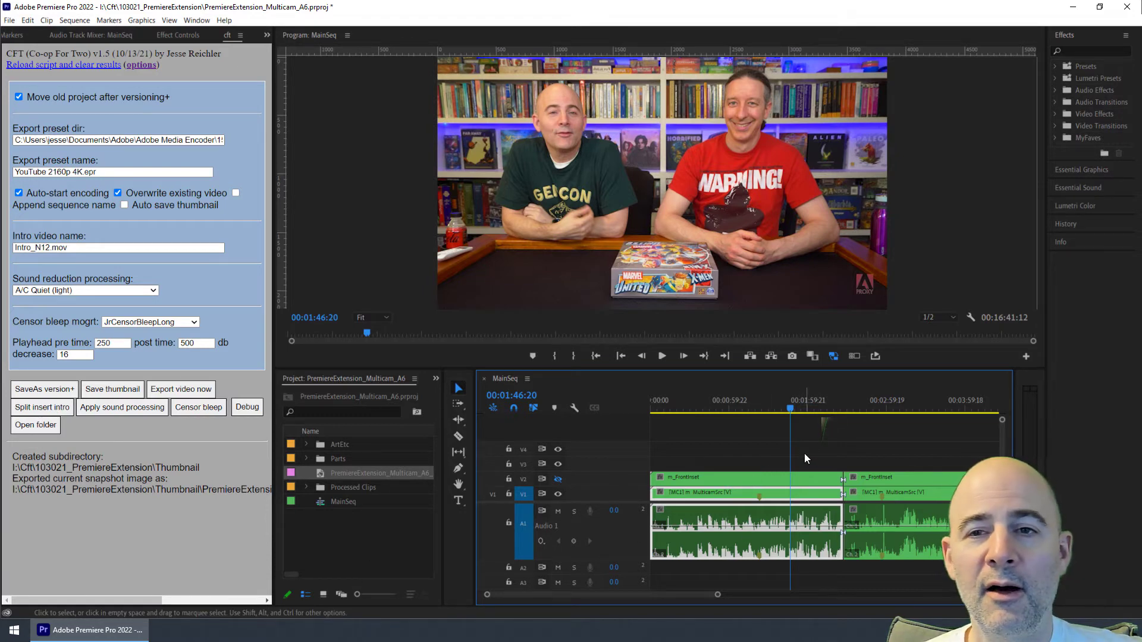
Step: Expand the Parts bin and open Intro_N12.mov in the Source Monitor
left_click(305, 459)
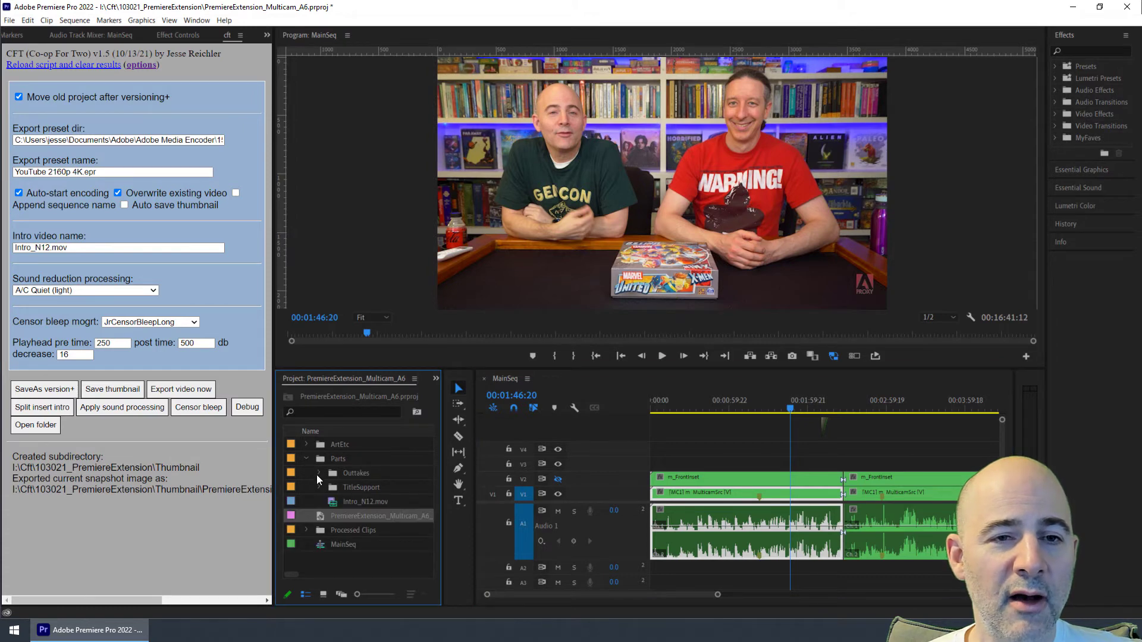
left_click(336, 504)
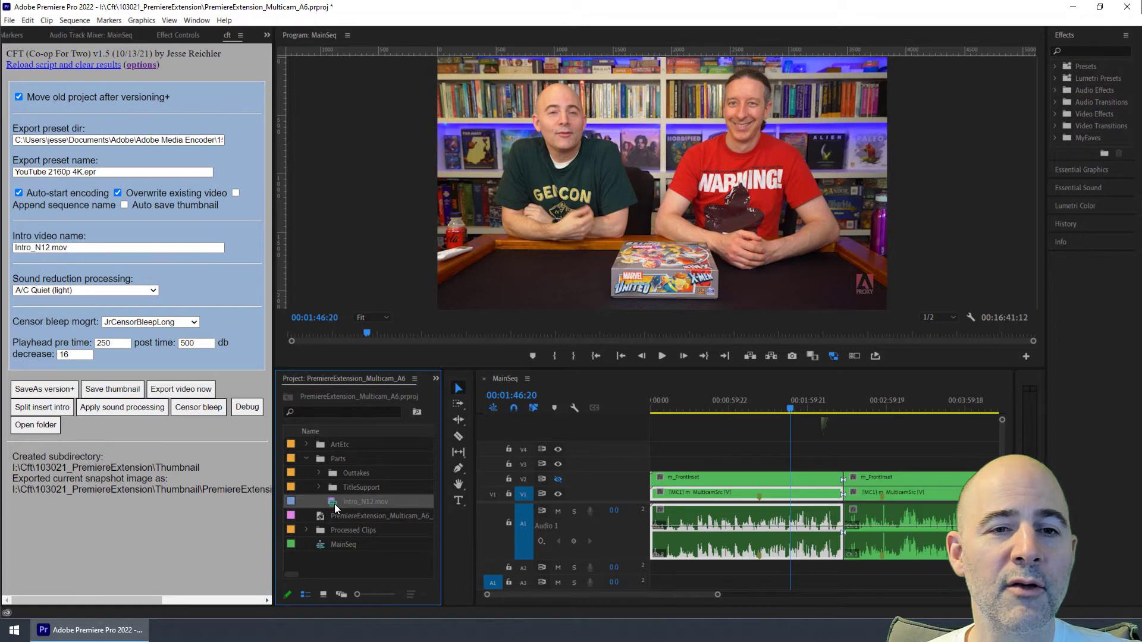
double_click(334, 504)
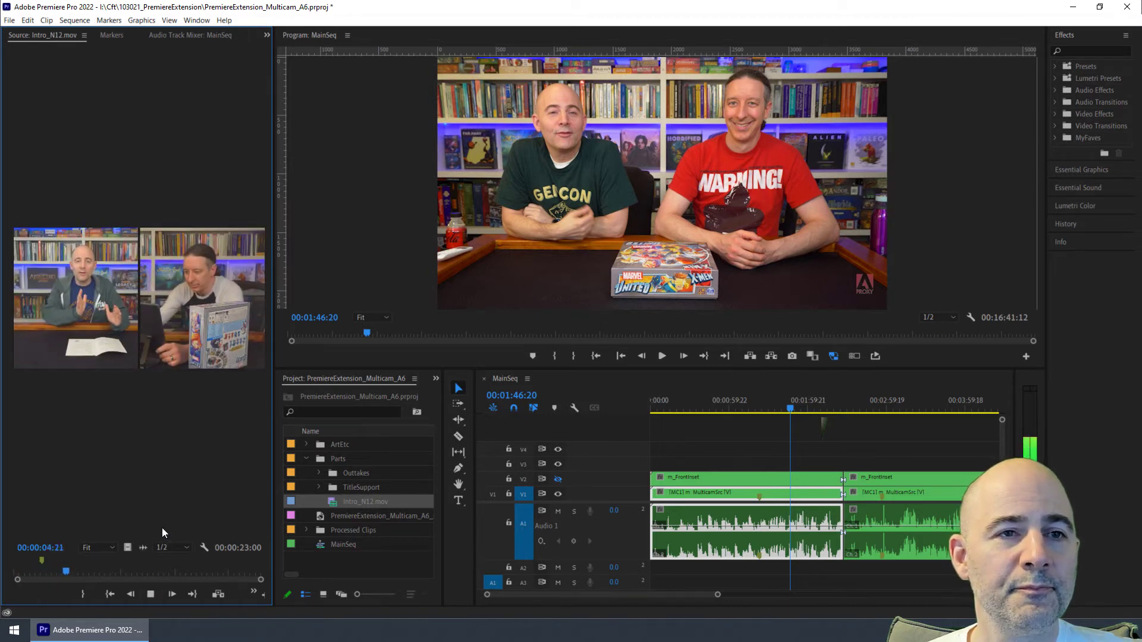
Step: Play and scrub through the Intro_N12.mov clip in the Source Monitor
left_click(151, 593)
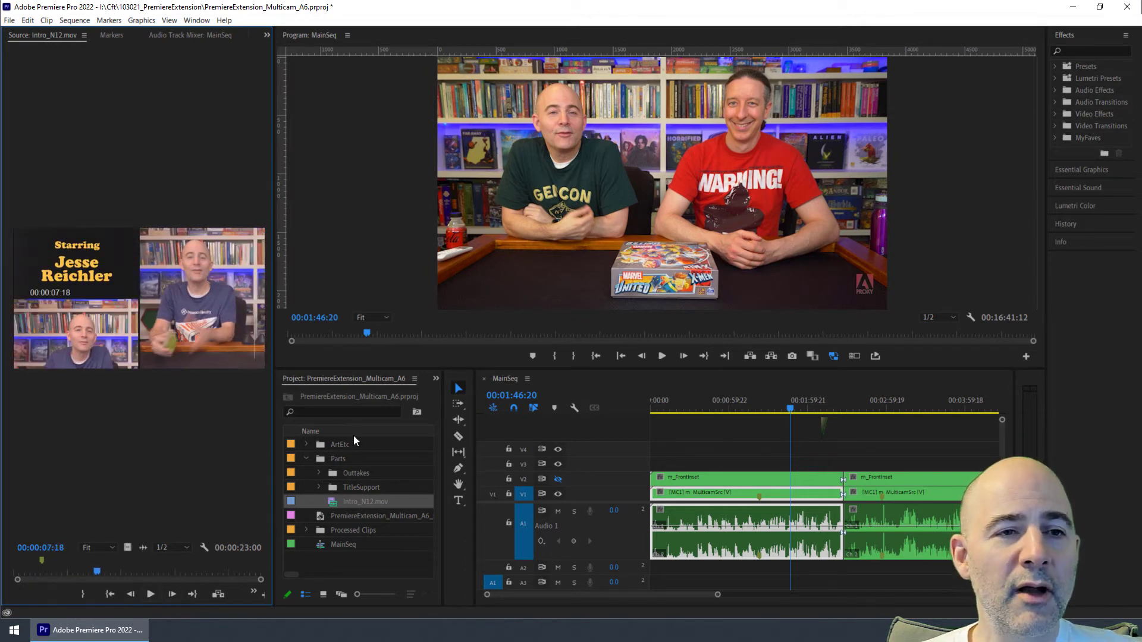
left_click_drag(99, 573, 18, 576)
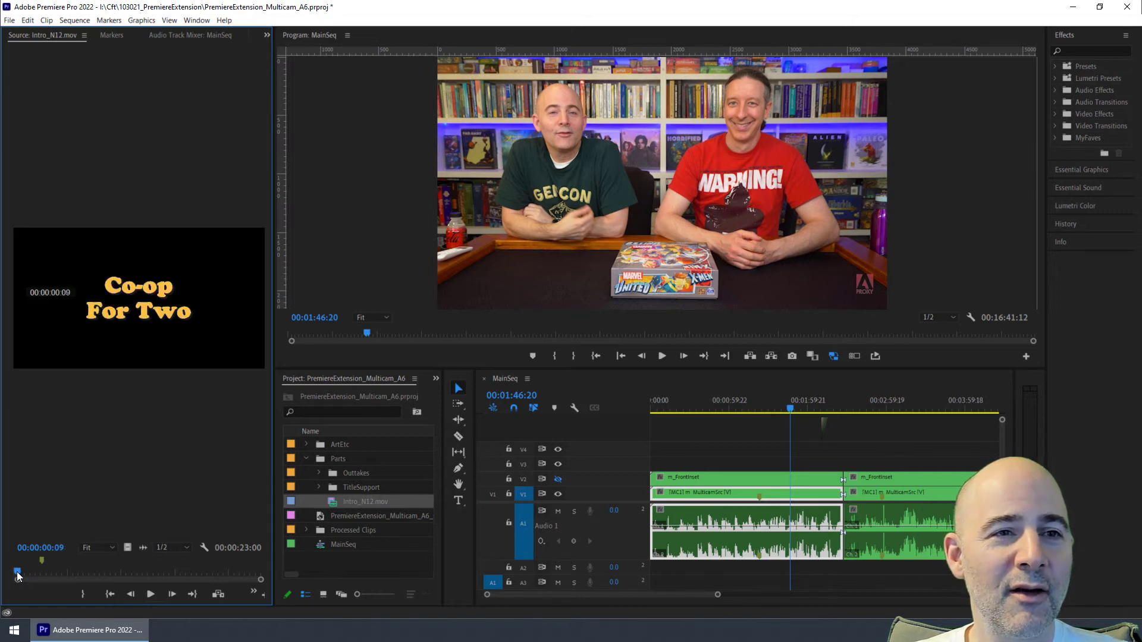
left_click_drag(18, 576, 55, 573)
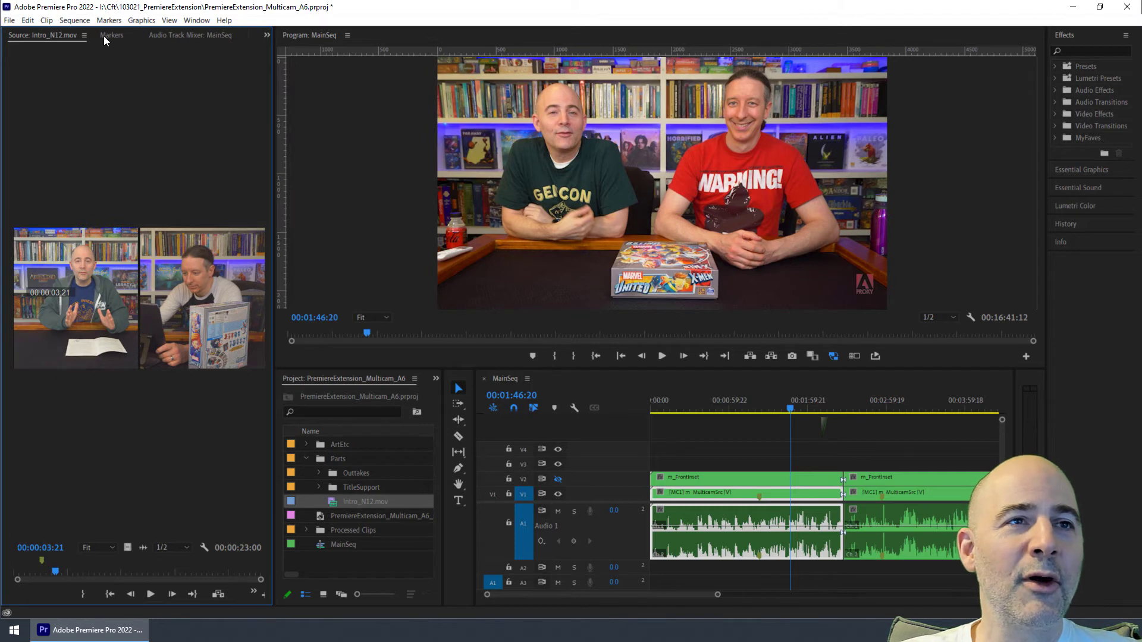
Step: Switch back to the cft panel and play the sequence from about 00:01:11:13
left_click(267, 34)
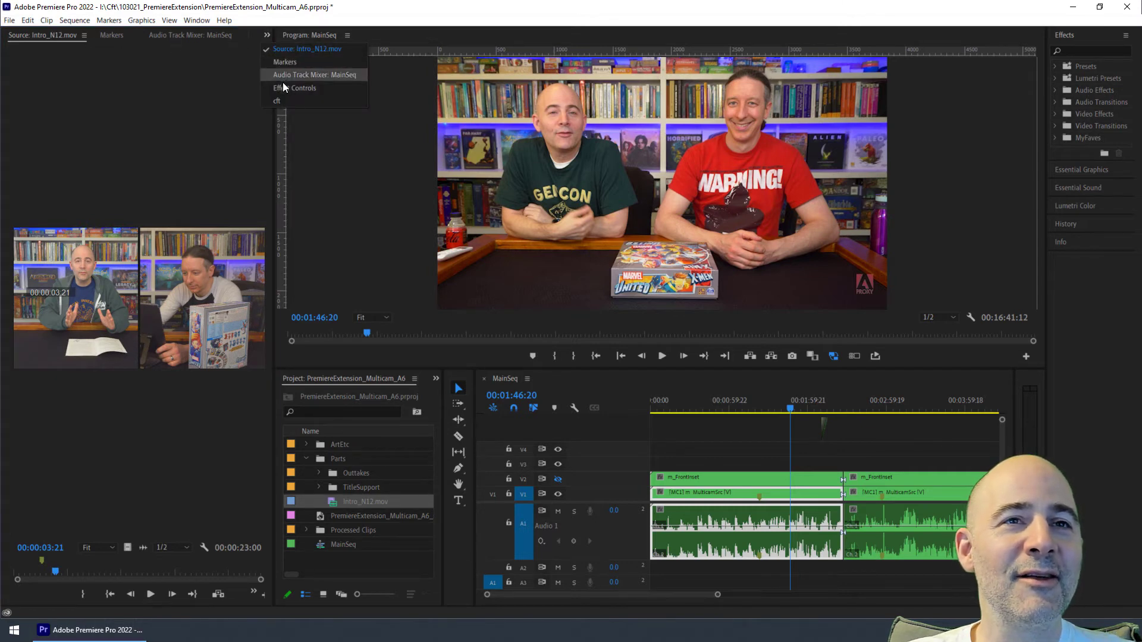
left_click(277, 100)
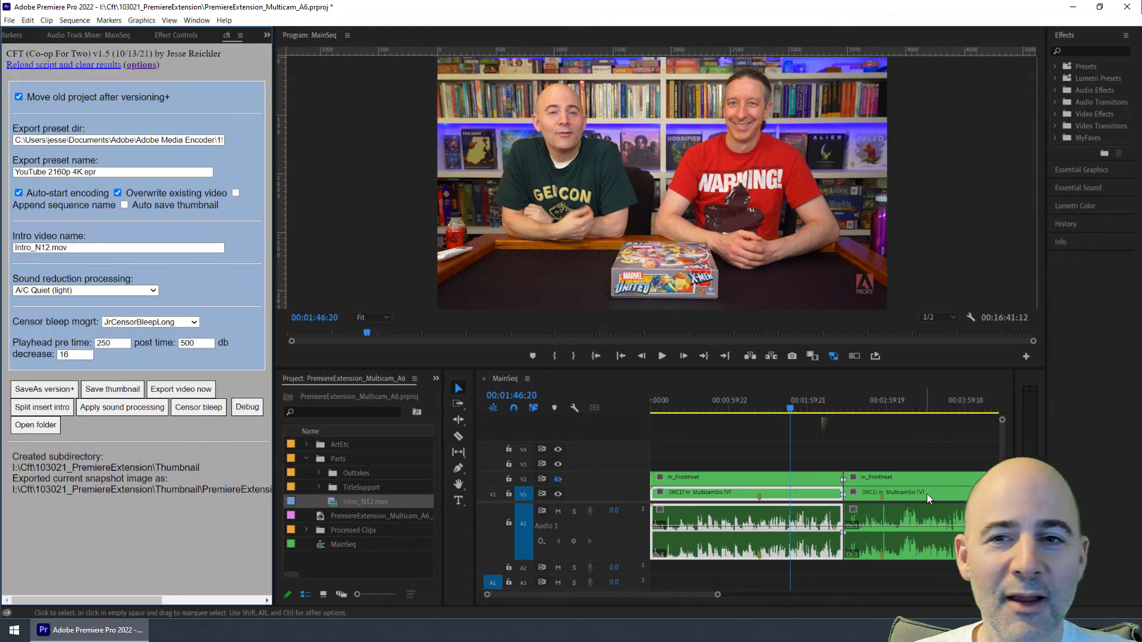
left_click_drag(791, 409, 745, 409)
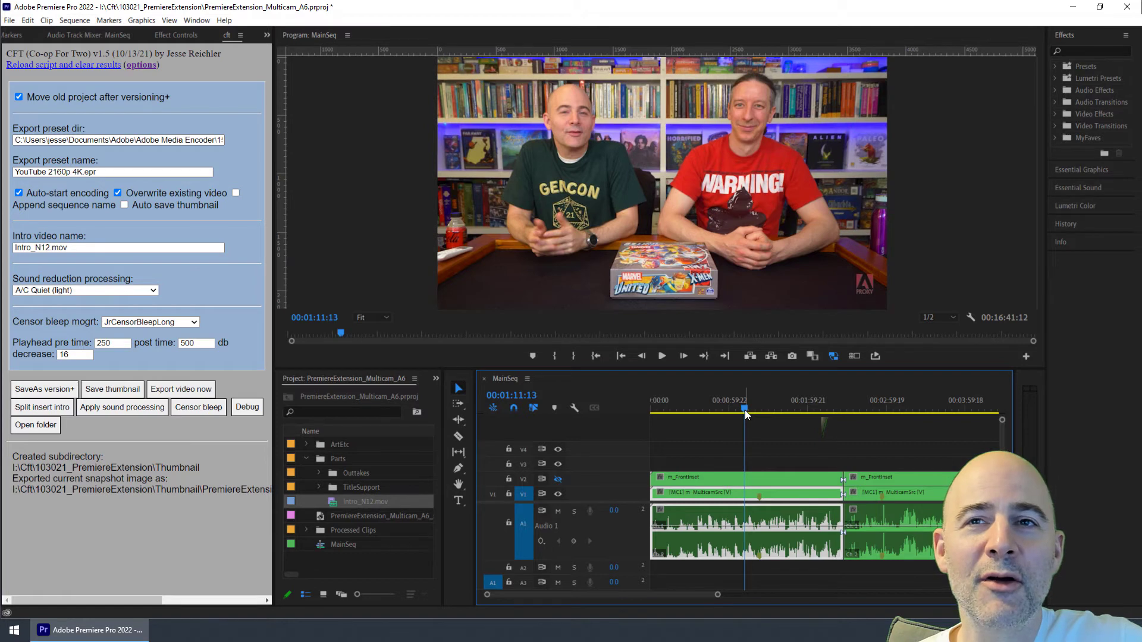
key("space")
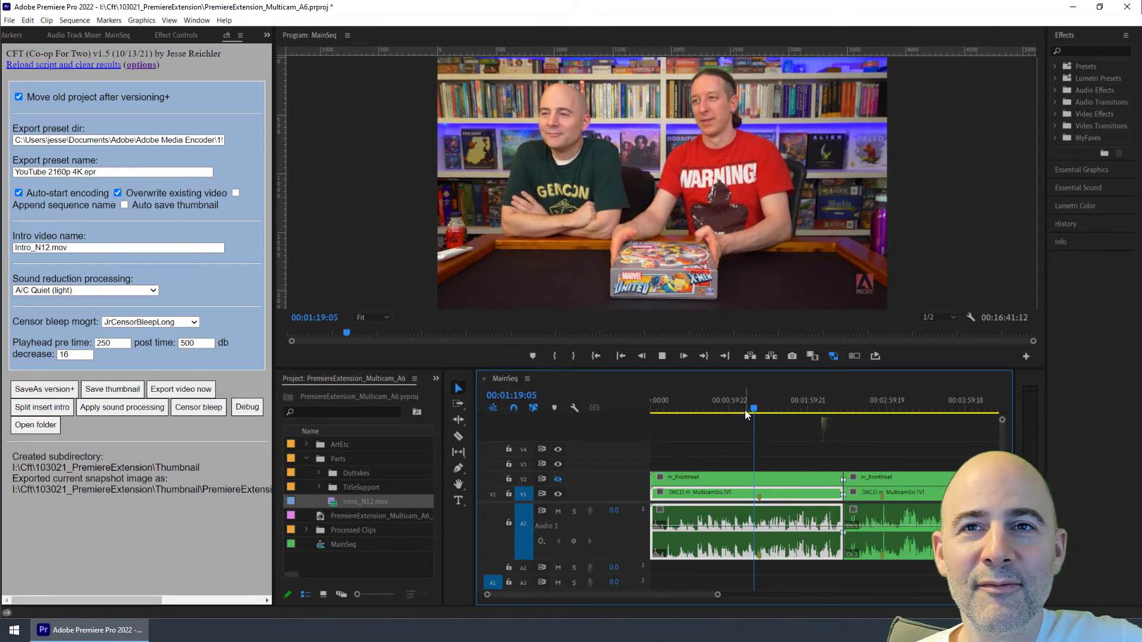
key("space")
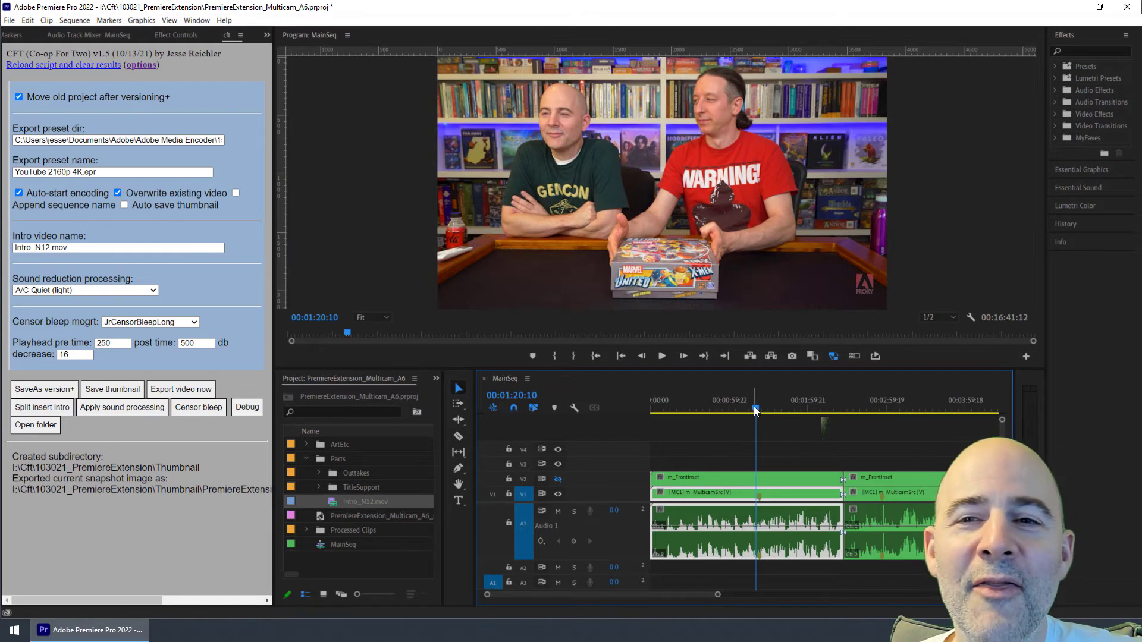
Step: Set the playhead to about 00:01:18:19 in MainSeq and run Split insert intro from the cft panel
left_click_drag(754, 408, 752, 408)
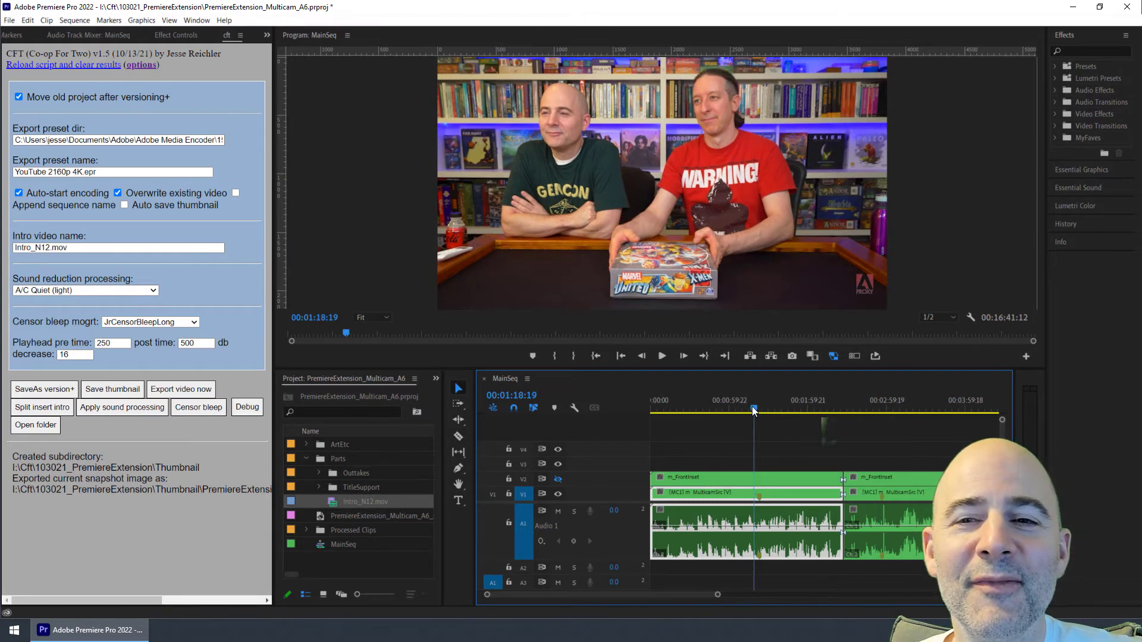
double_click(759, 494)
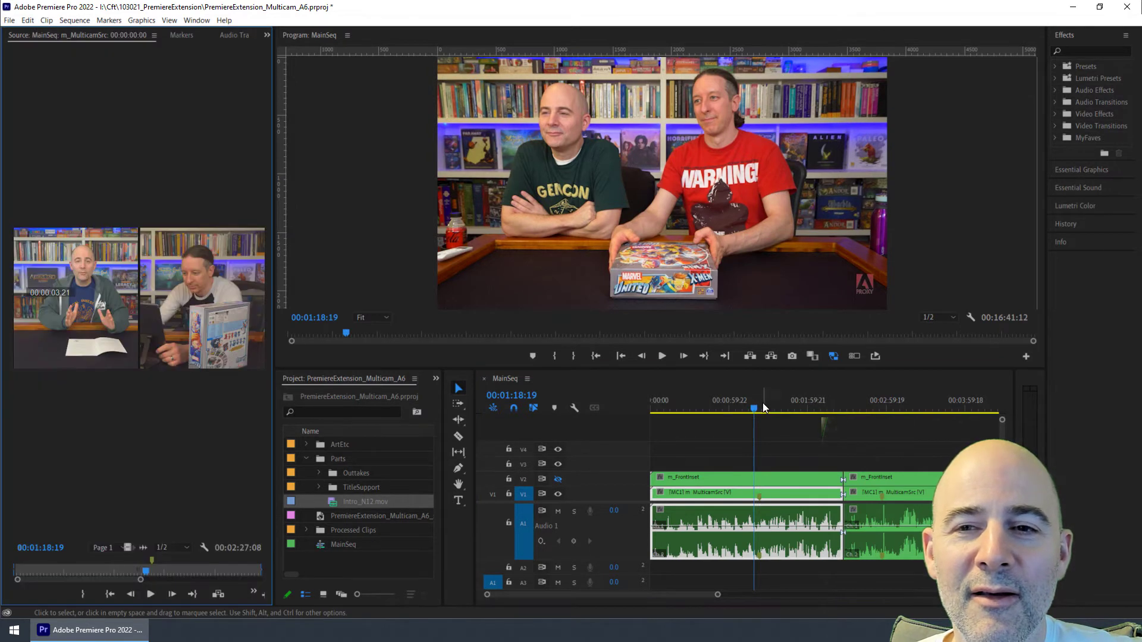
left_click_drag(754, 408, 758, 408)
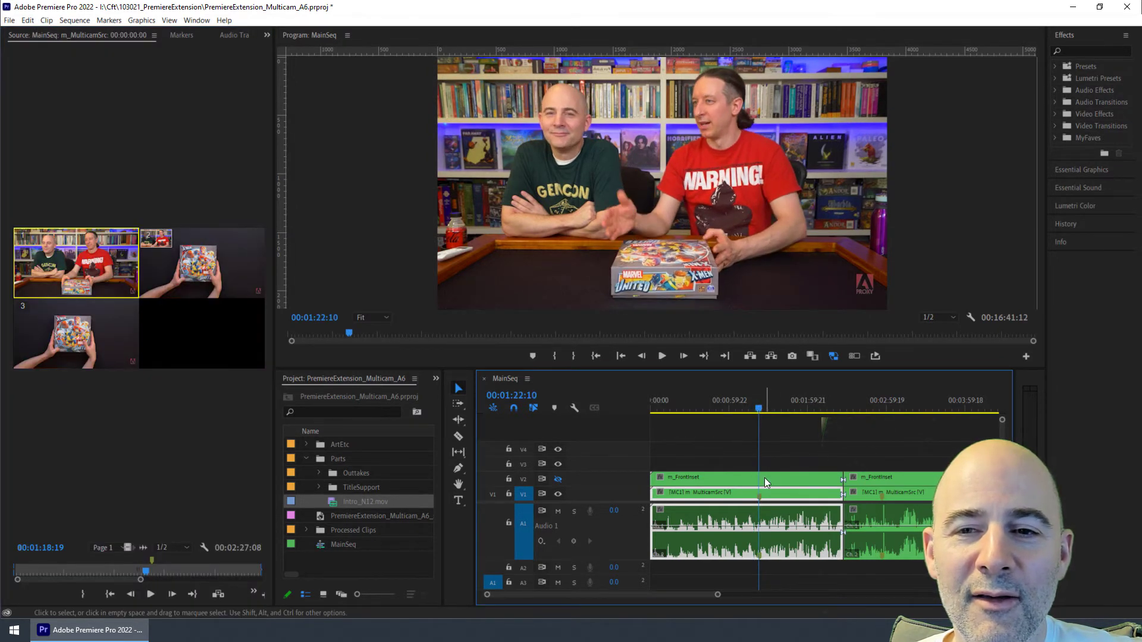
right_click(760, 496)
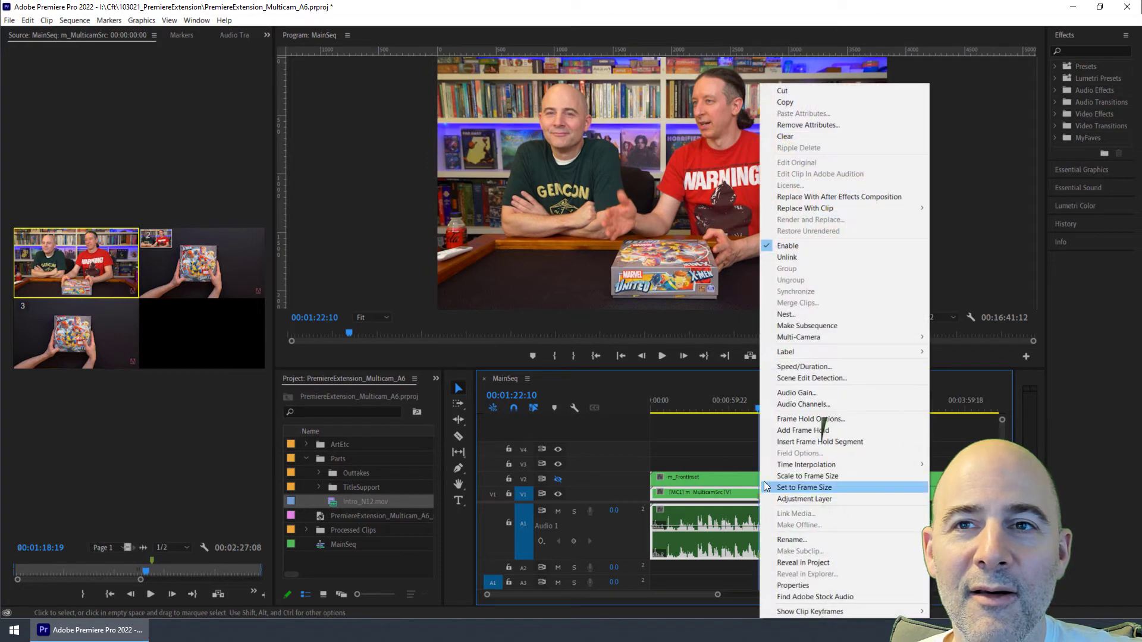
left_click(755, 408)
mouse_move(754, 408)
left_mouse_down()
mouse_move(733, 409)
mouse_move(752, 413)
left_mouse_up()
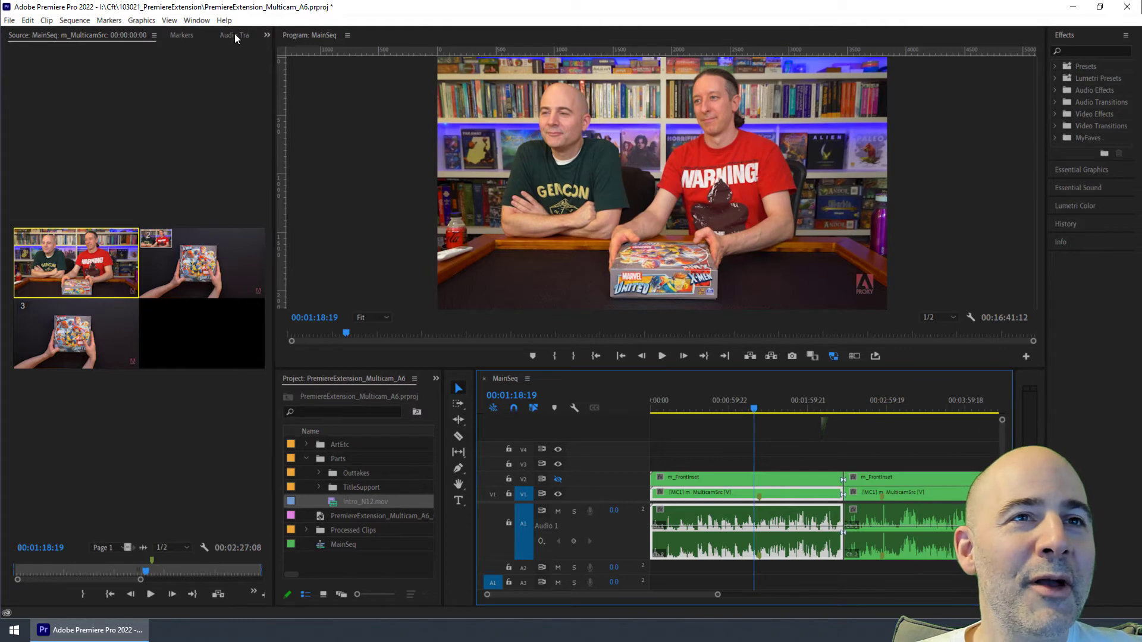
left_click(266, 39)
left_click(280, 98)
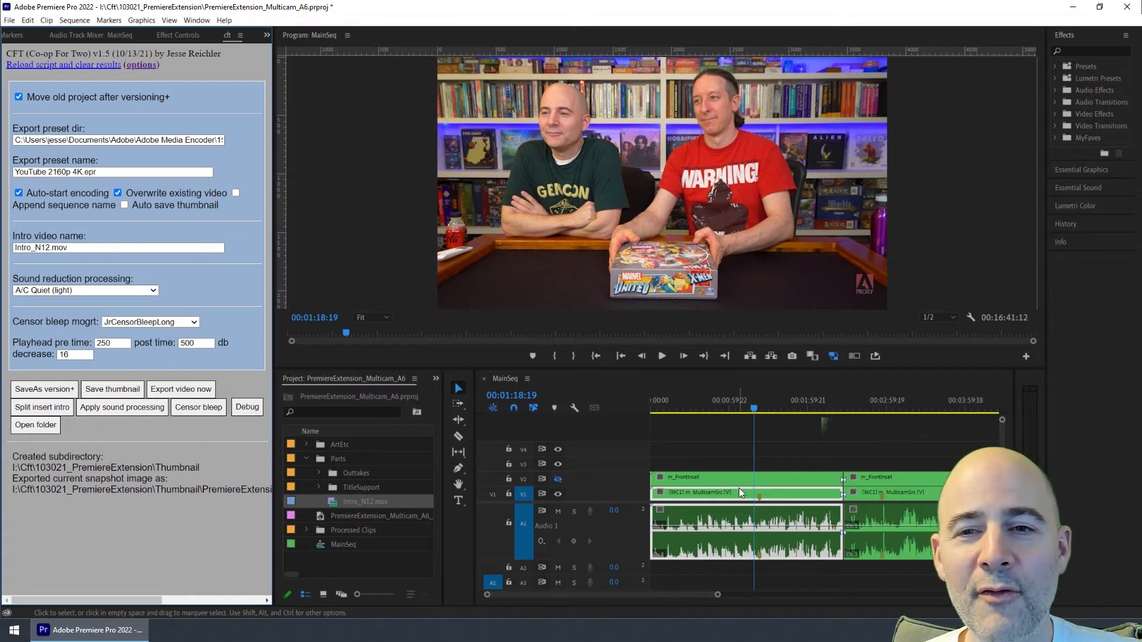
left_click(35, 408)
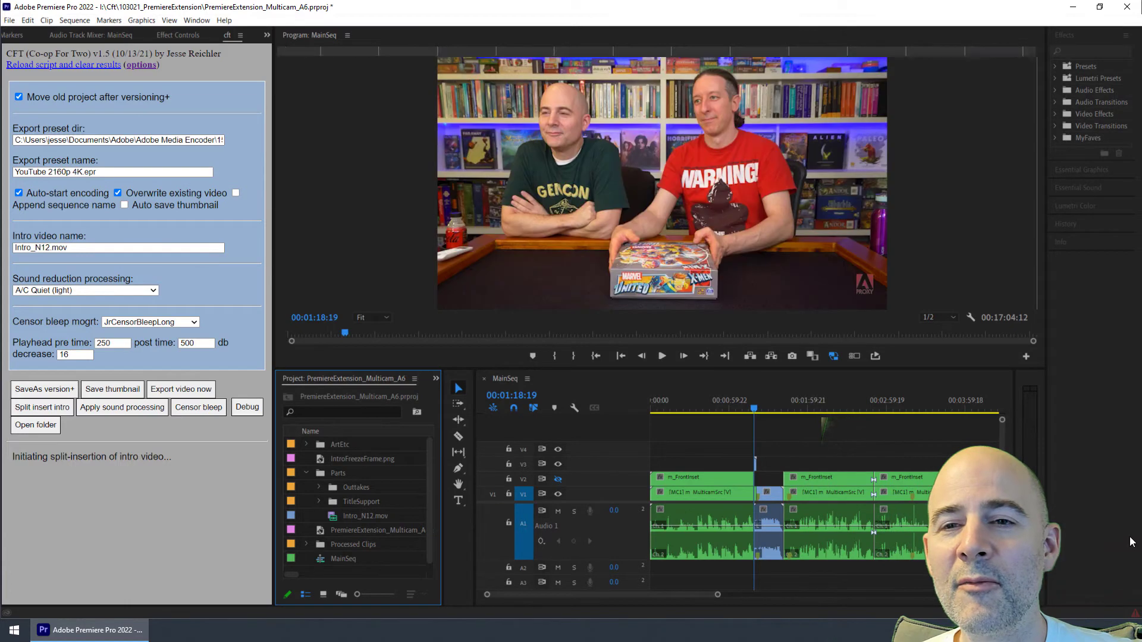
Step: Zoom into the timeline around the inserted intro and scrub to its beginning
left_click(753, 409)
left_click_drag(753, 408, 751, 406)
key("equal")
key("equal")
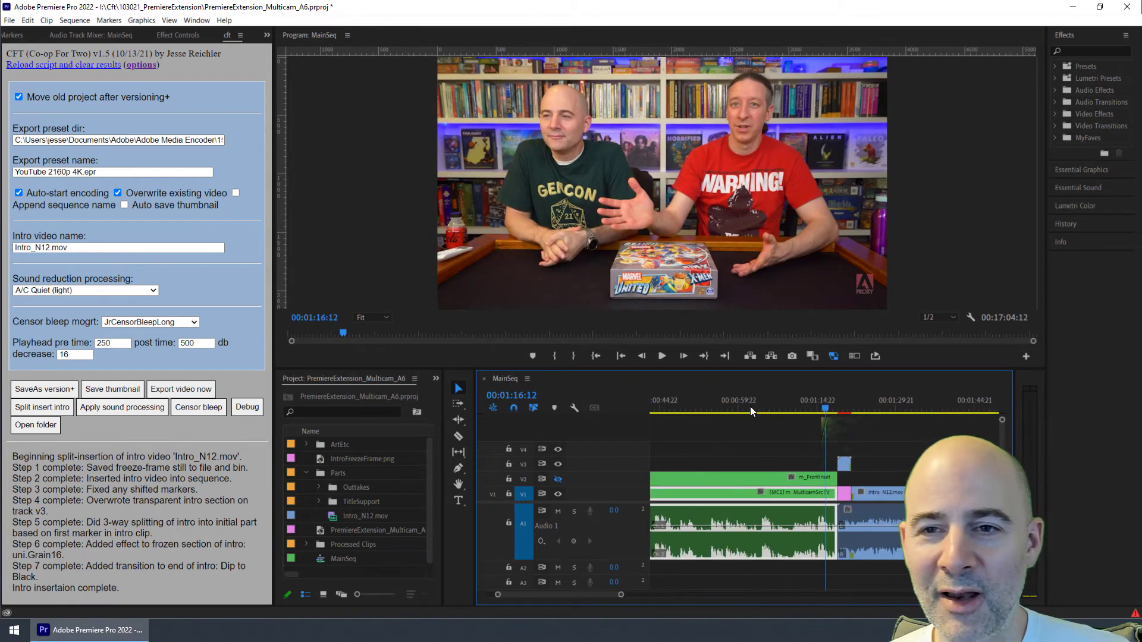
key("equal")
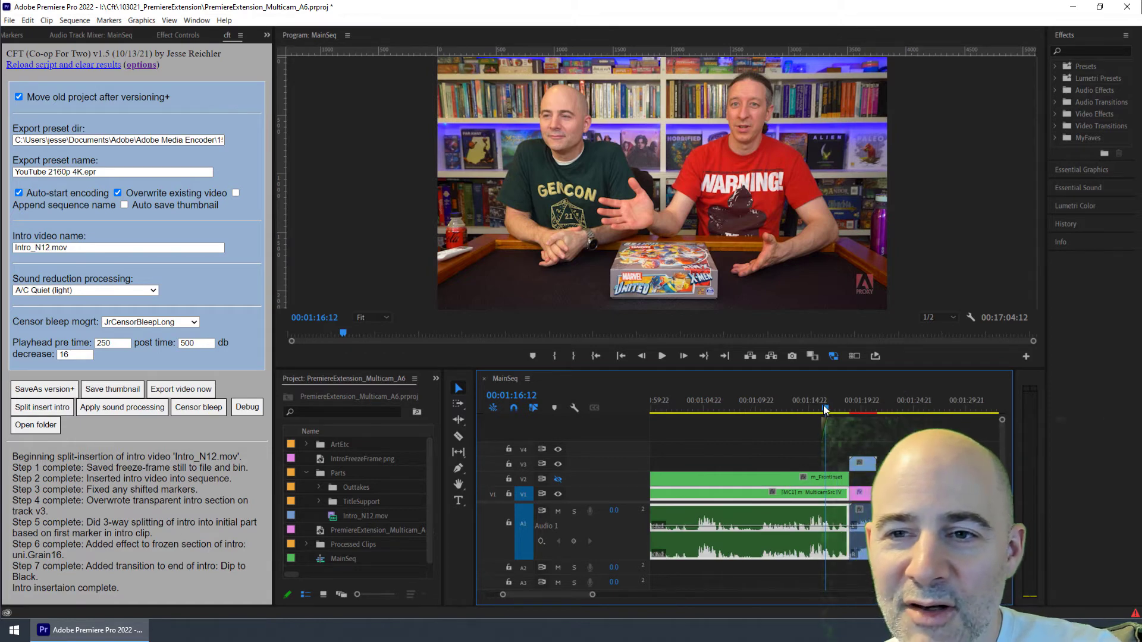
left_click_drag(823, 405, 856, 408)
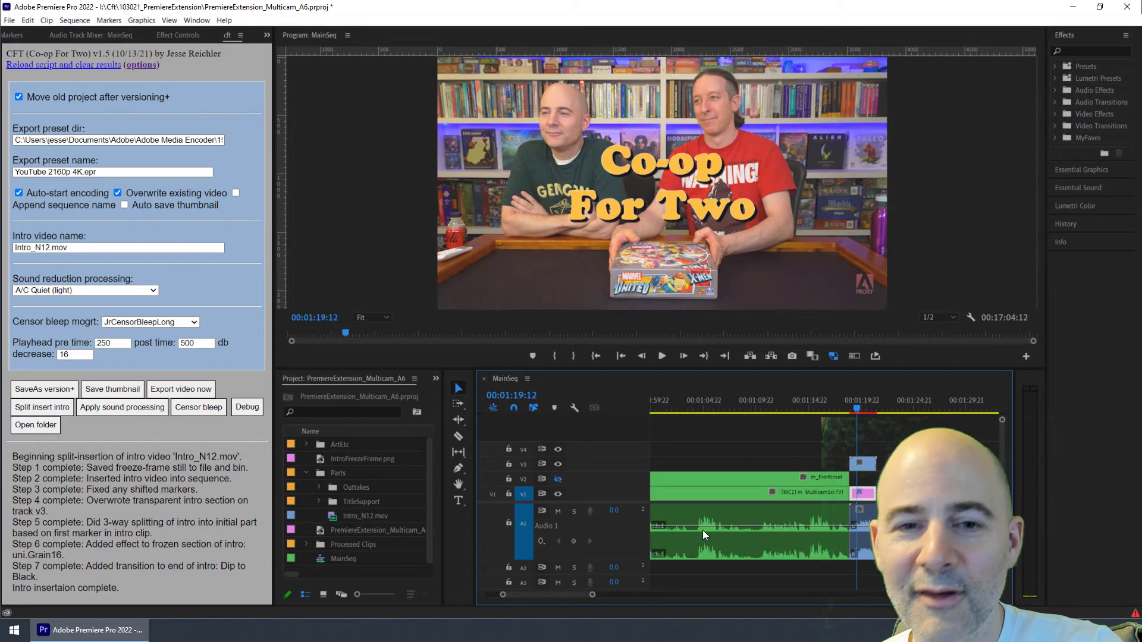
left_click_drag(534, 596, 536, 595)
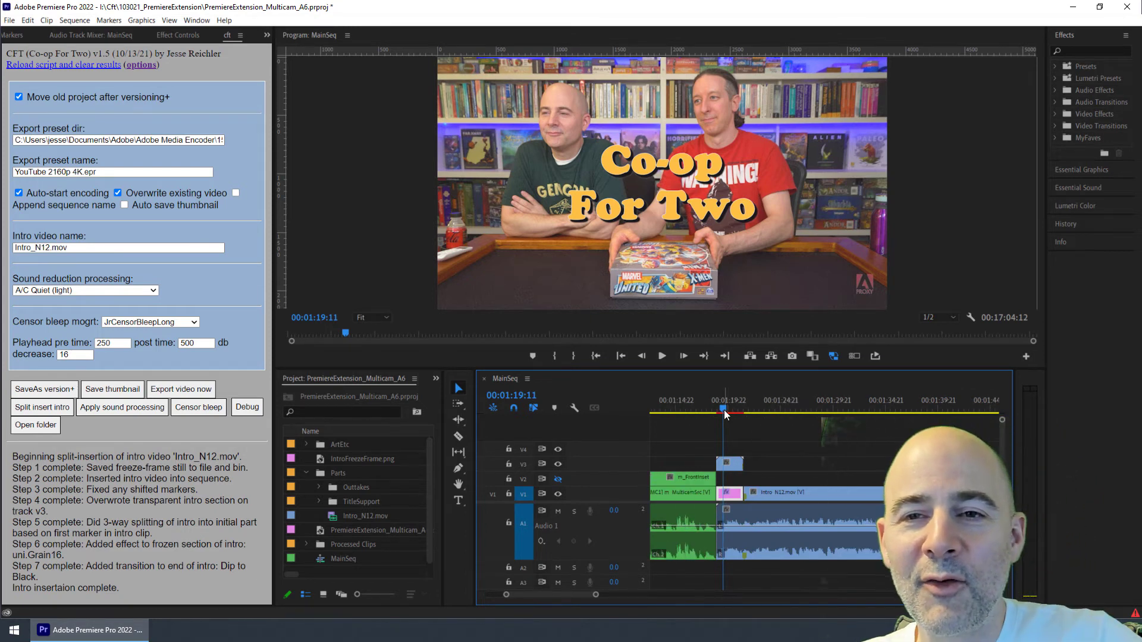
left_click_drag(723, 410, 698, 409)
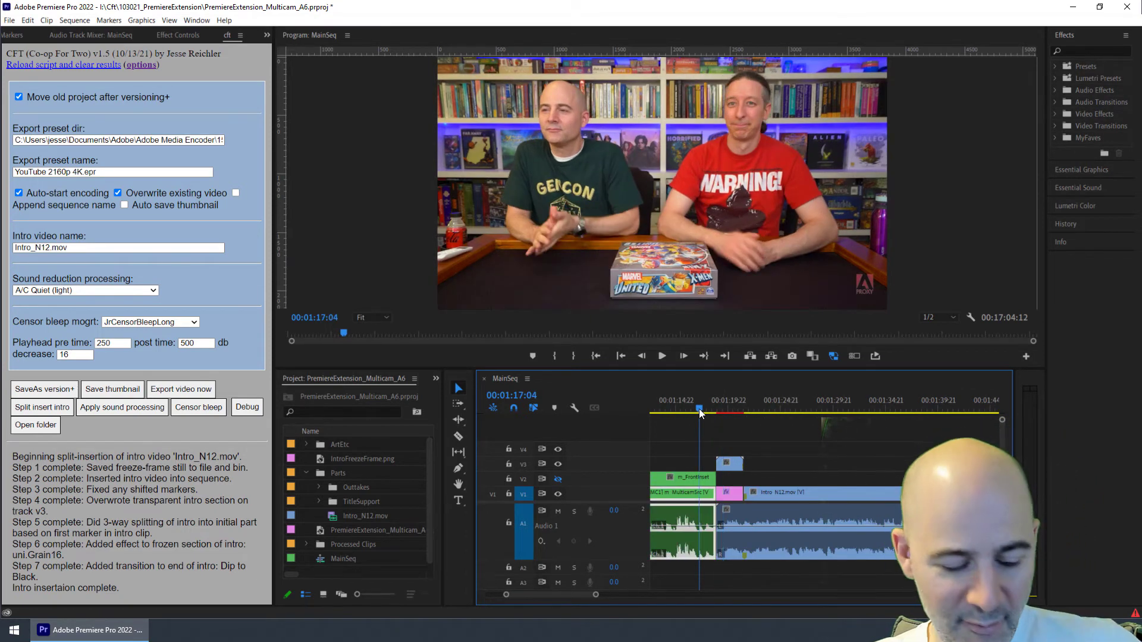
key("XF86AudioRaiseVolume")
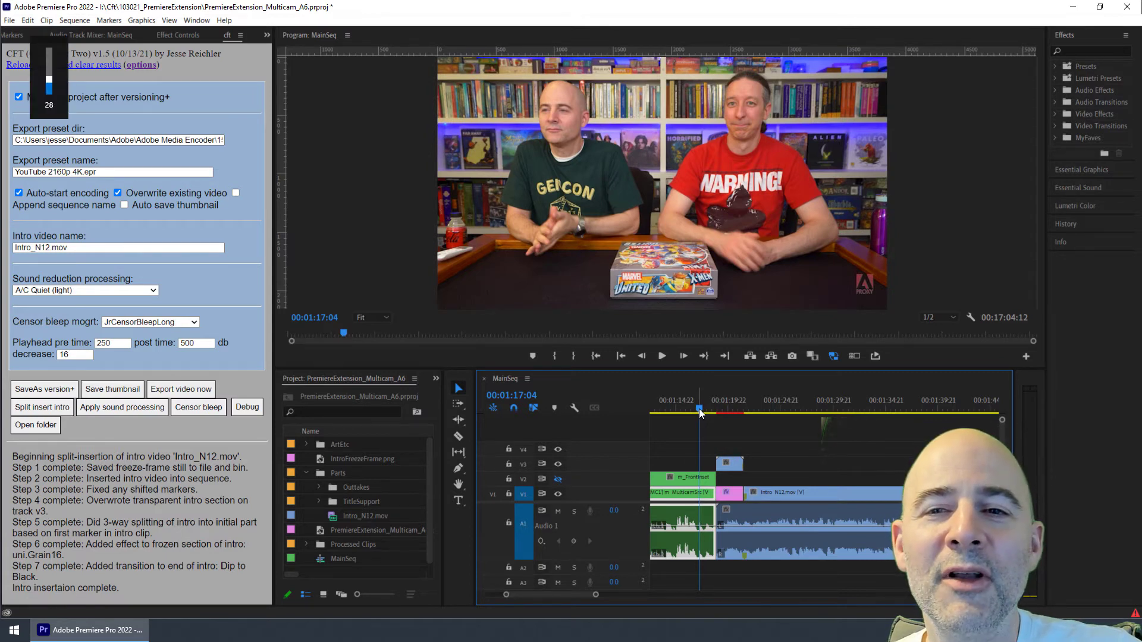
Step: Play and scrub through the inserted intro section to review the freeze-frame and transition
key("space")
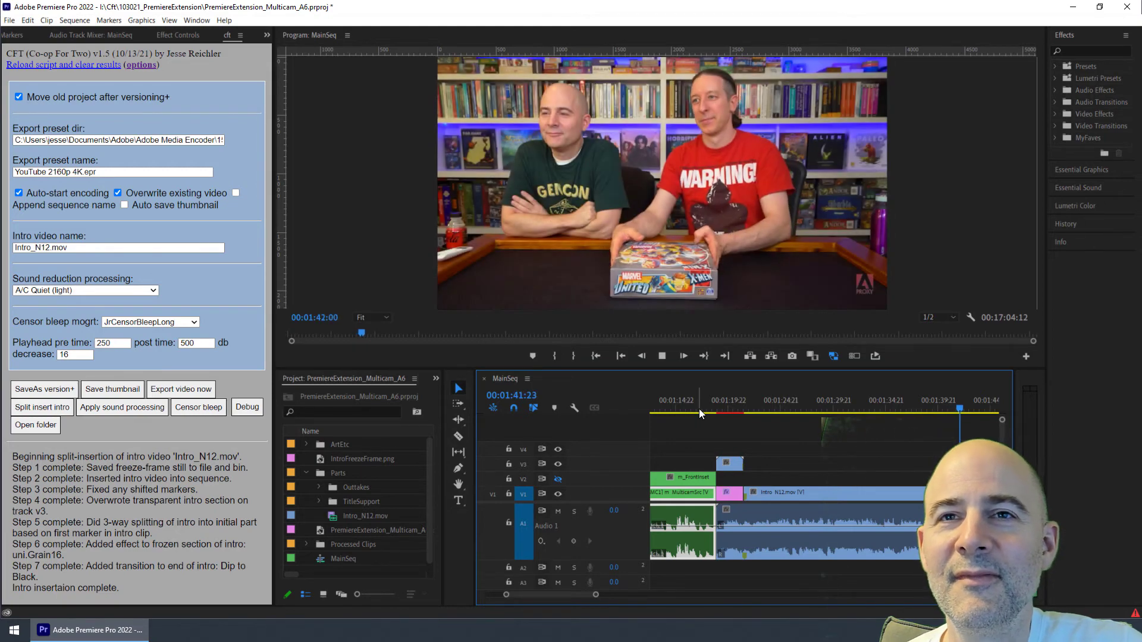
key("space")
left_click_drag(706, 402, 729, 409)
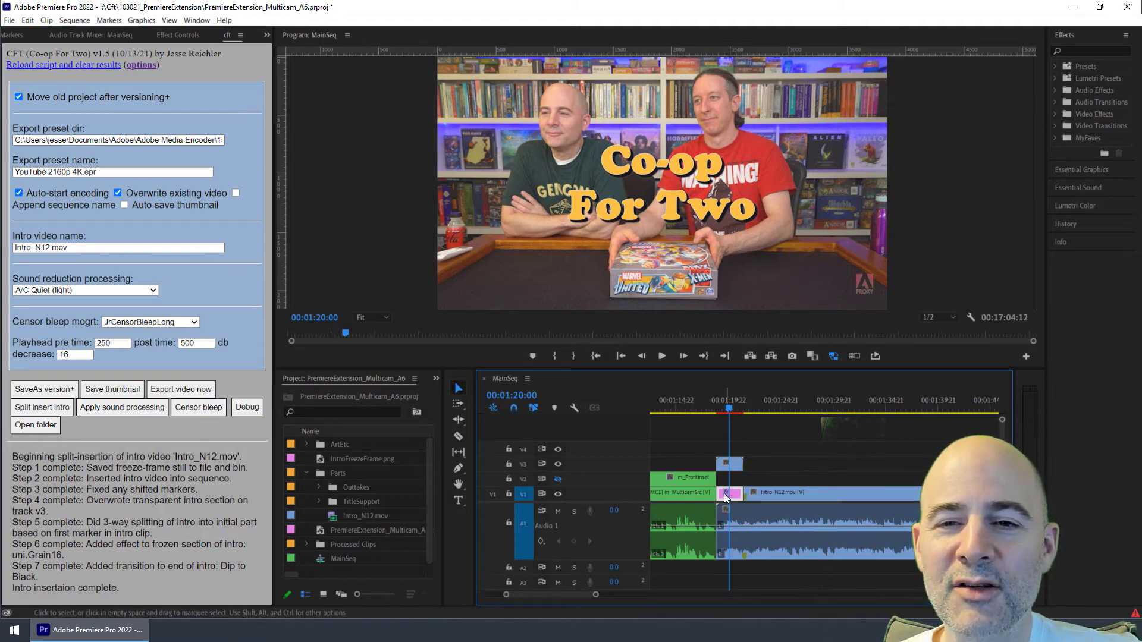
left_click_drag(711, 402, 726, 403)
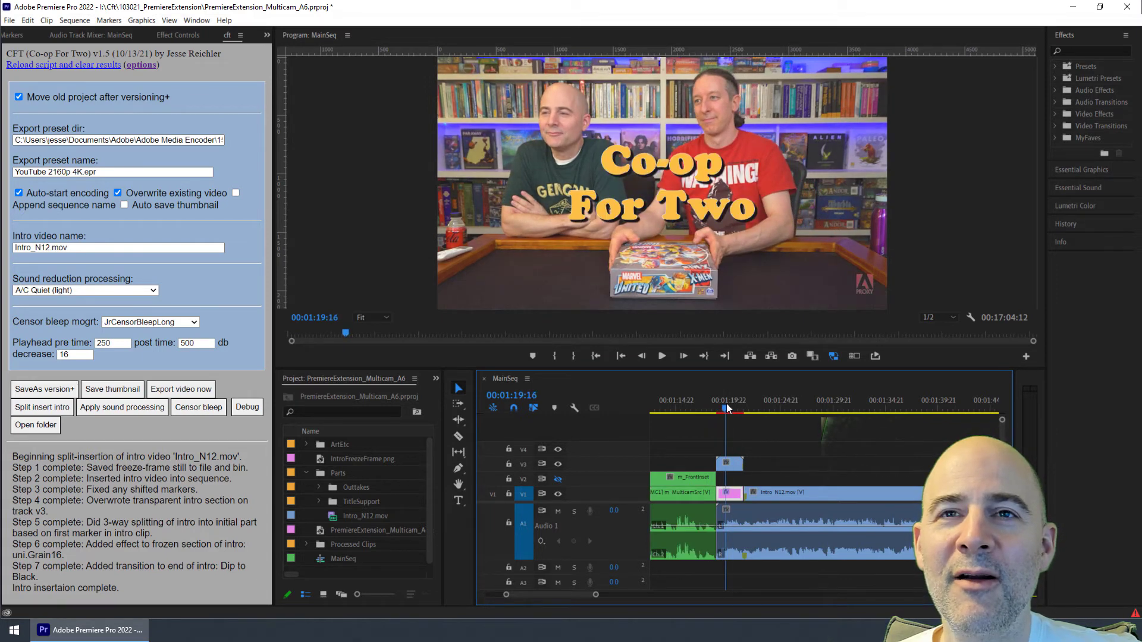
left_click(731, 492)
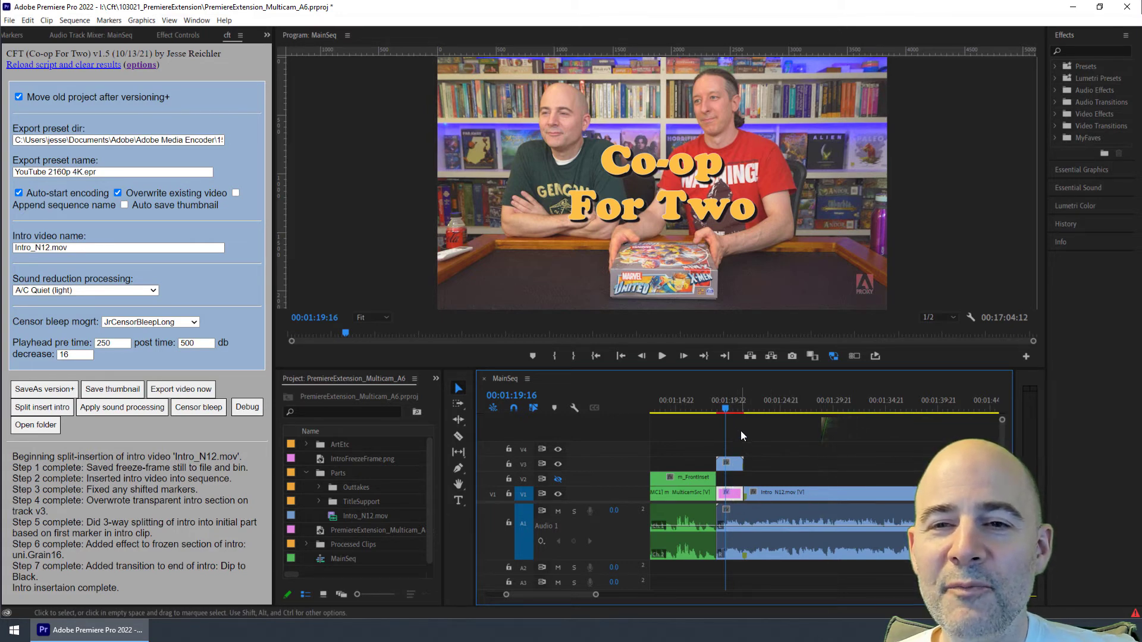
left_click(723, 407)
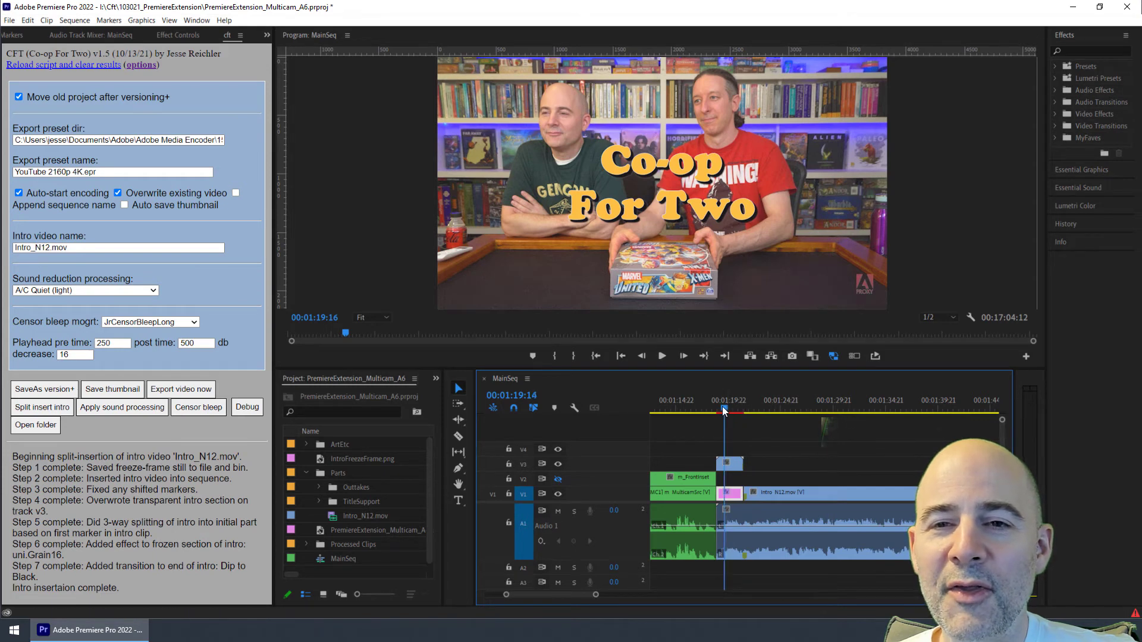
left_click_drag(722, 406, 742, 408)
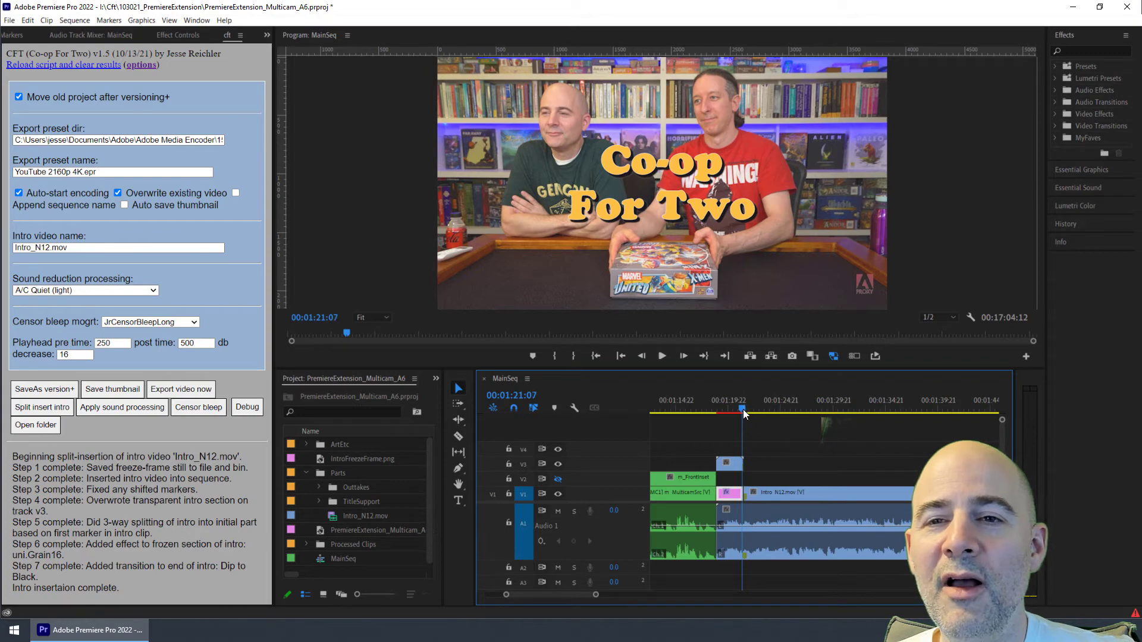
left_click_drag(743, 409, 739, 437)
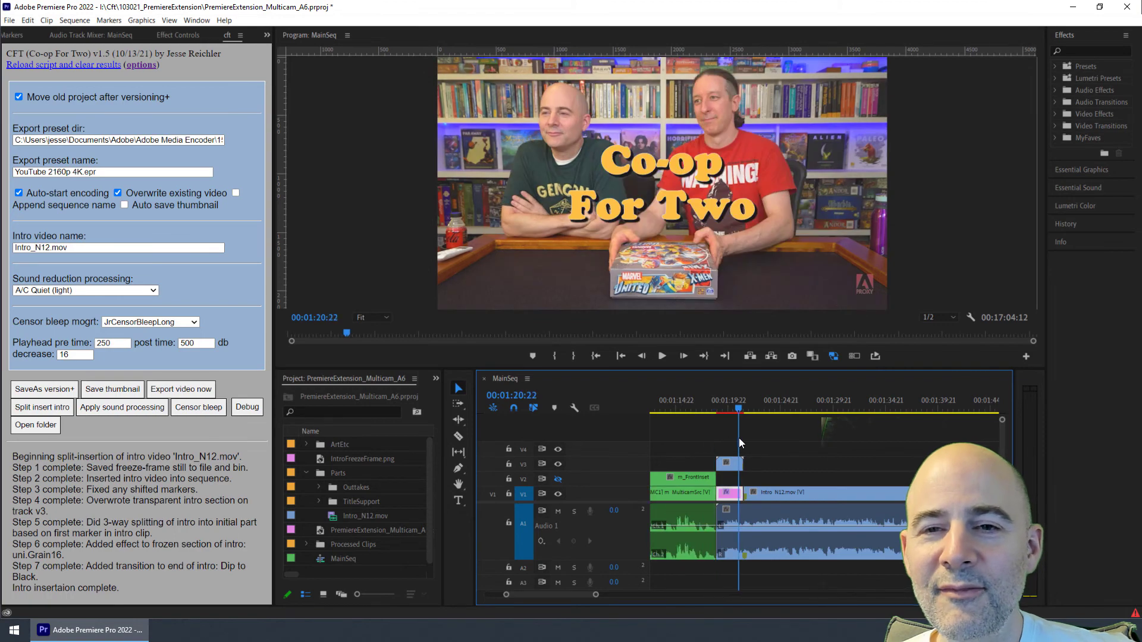
key("space")
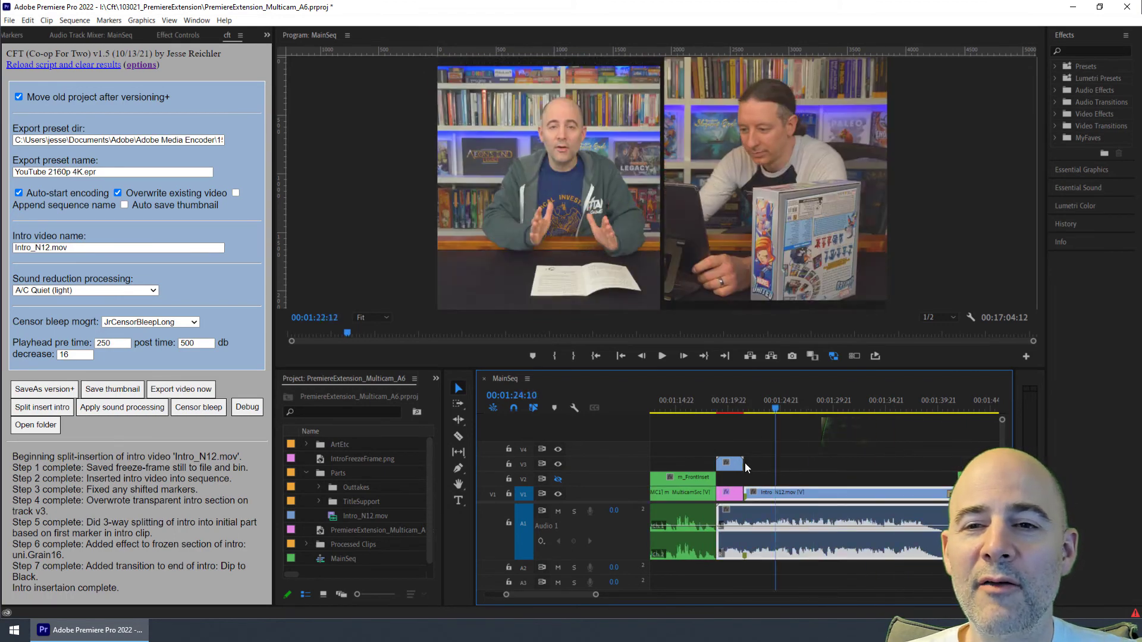
Step: Move the playhead to about 00:01:57:14 and review the sound reduction processing options, keeping A/C Quiet (light)
left_click(704, 462)
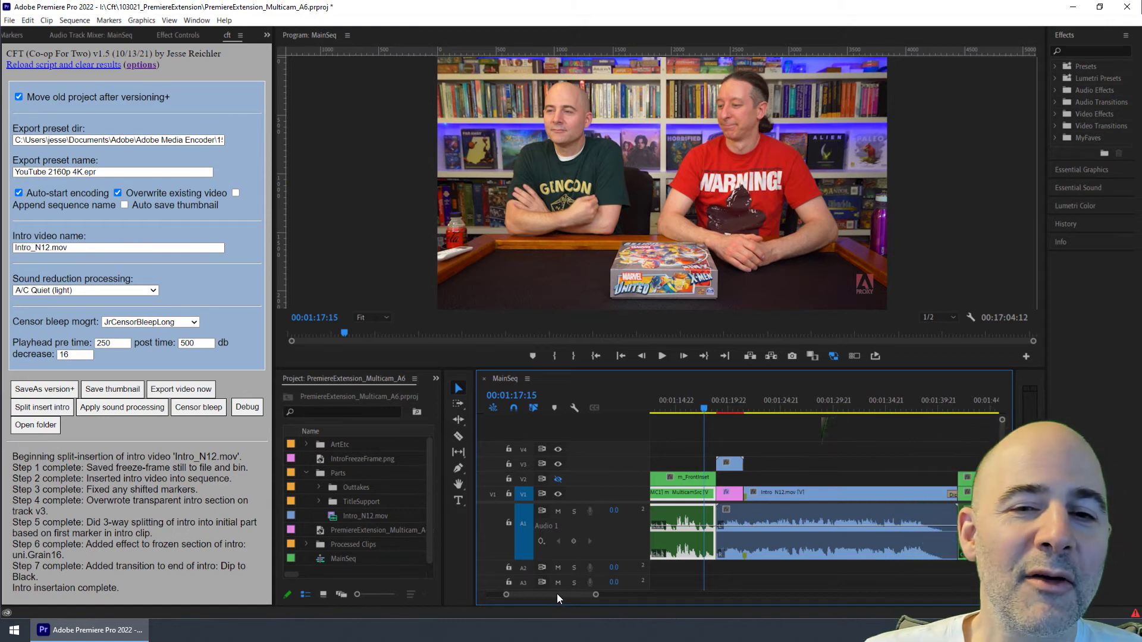
left_click_drag(557, 593, 566, 593)
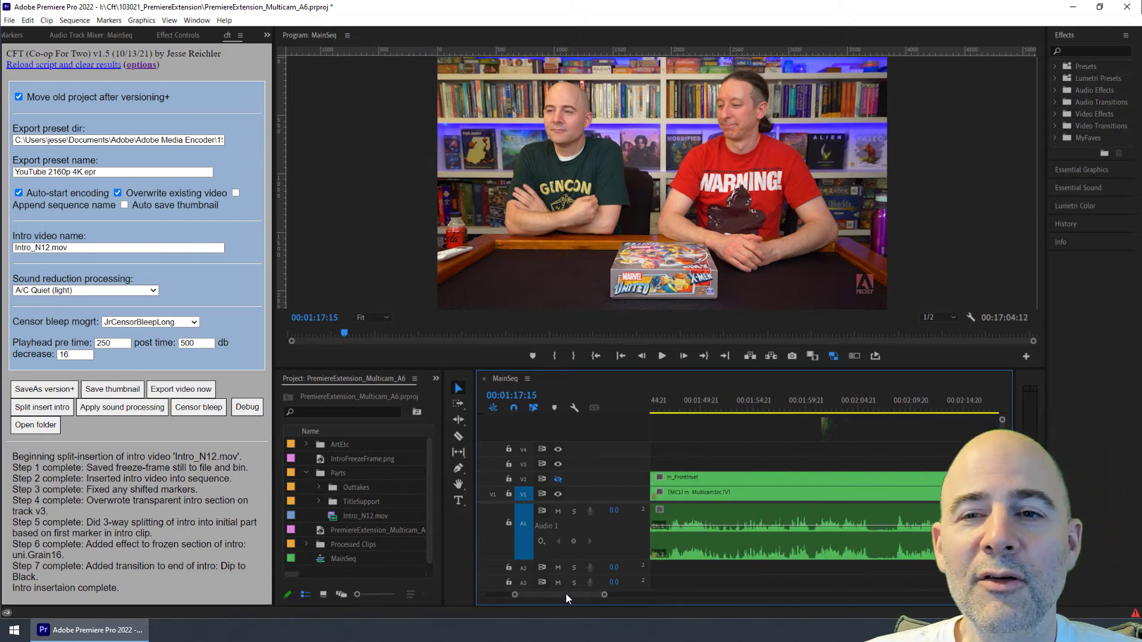
left_click(706, 405)
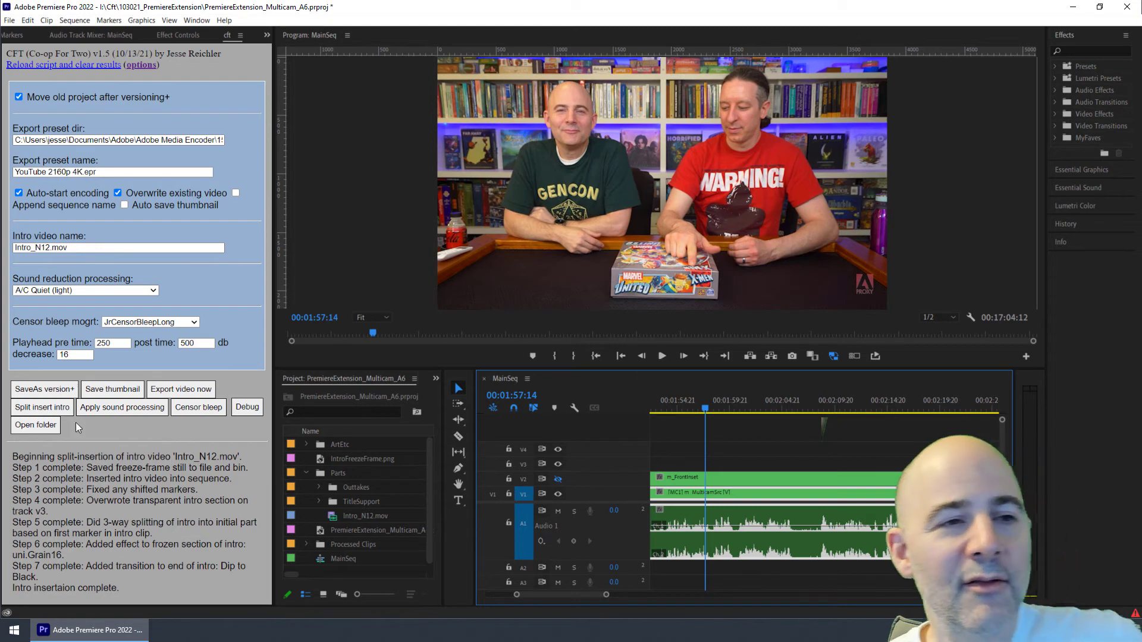
left_click(124, 292)
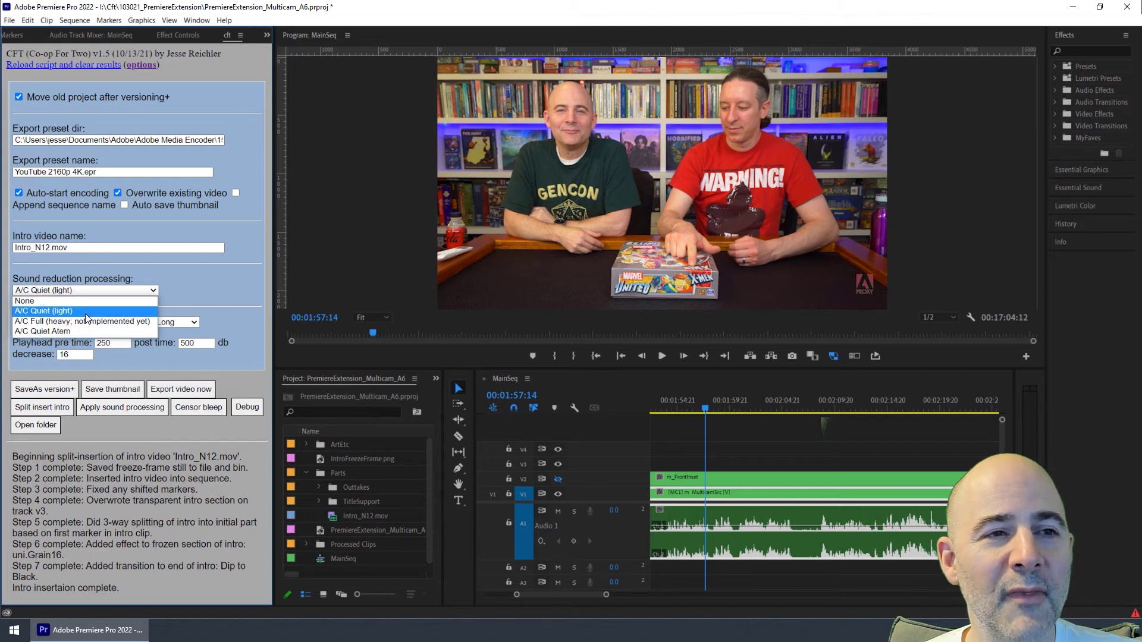
left_click(91, 291)
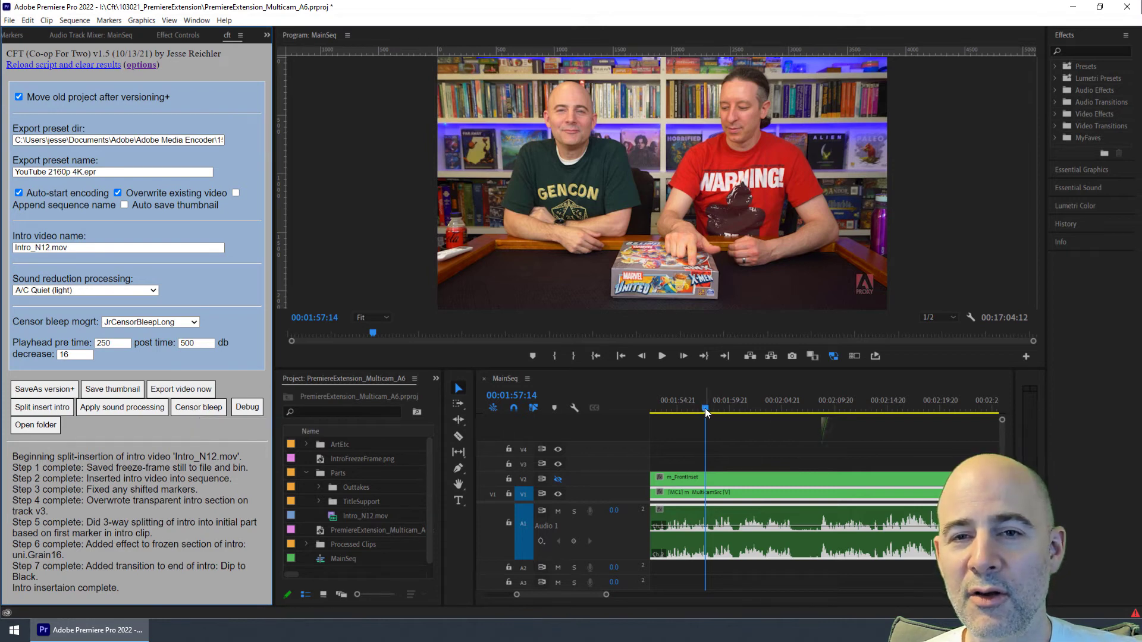
Step: Zoom out on the timeline and play the sequence from about 00:03:18:07
key("minus")
key("minus")
key("minus")
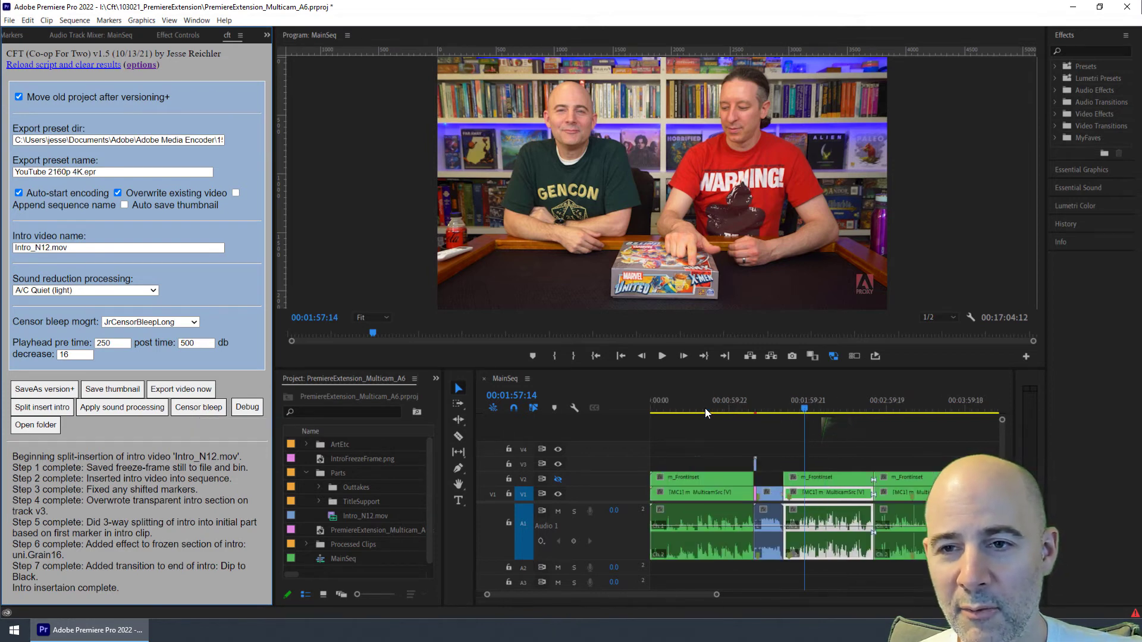
key("minus")
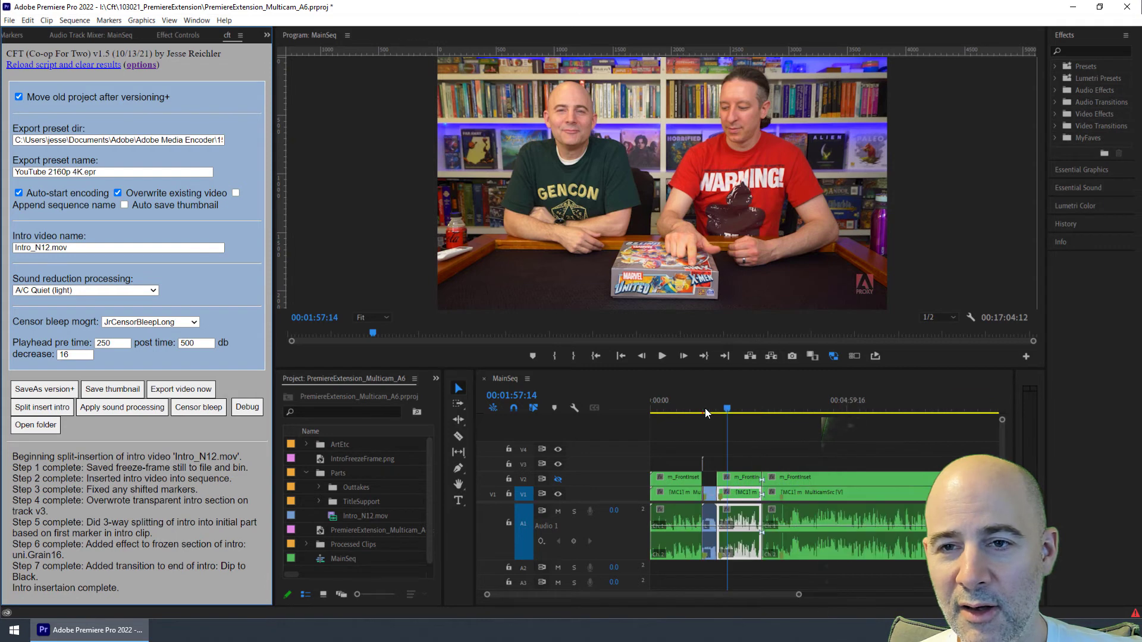
left_click(782, 406)
left_click_drag(784, 403, 782, 402)
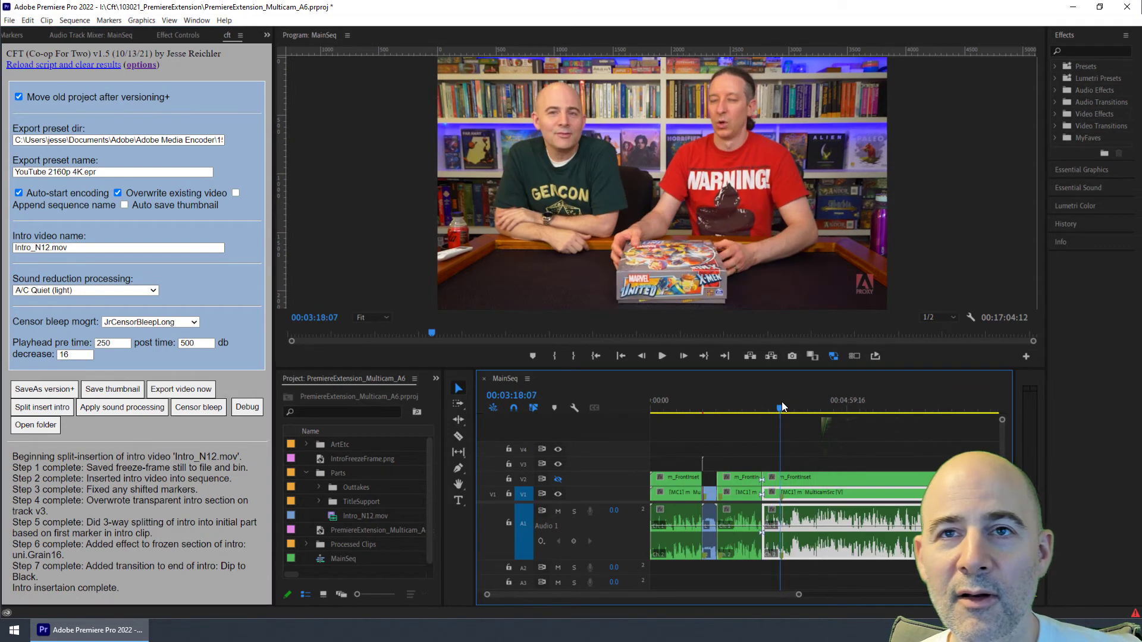
key("space")
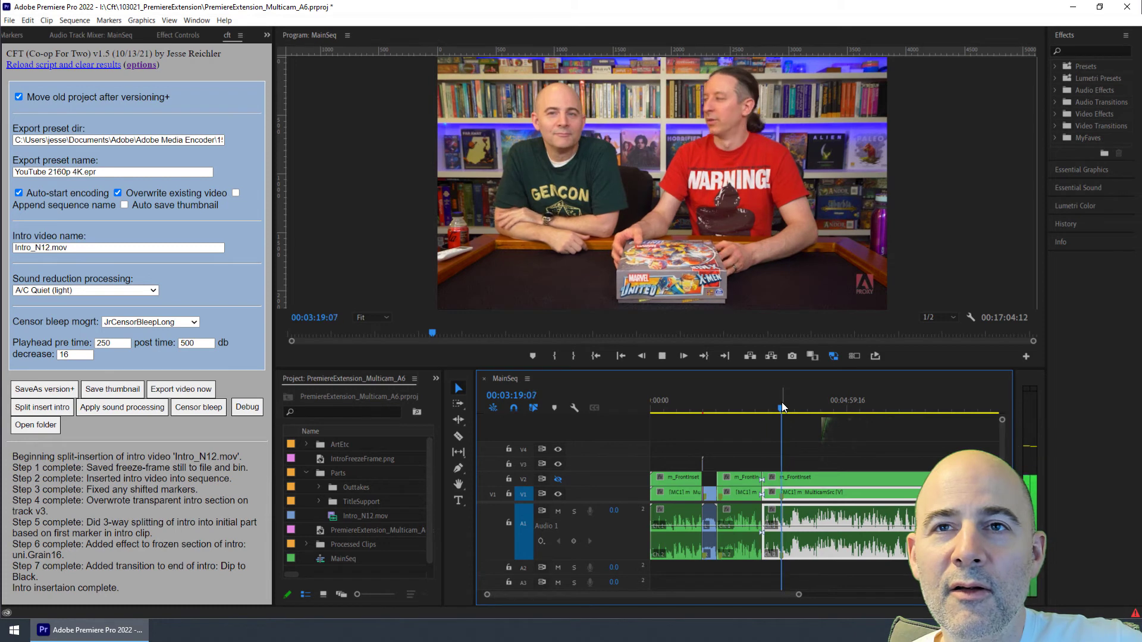
Step: Zoom in, set the playhead to about 00:03:19:06, and add a censor bleep there with the cft panel's Censor bleep
key("equal")
key("equal")
key("equal")
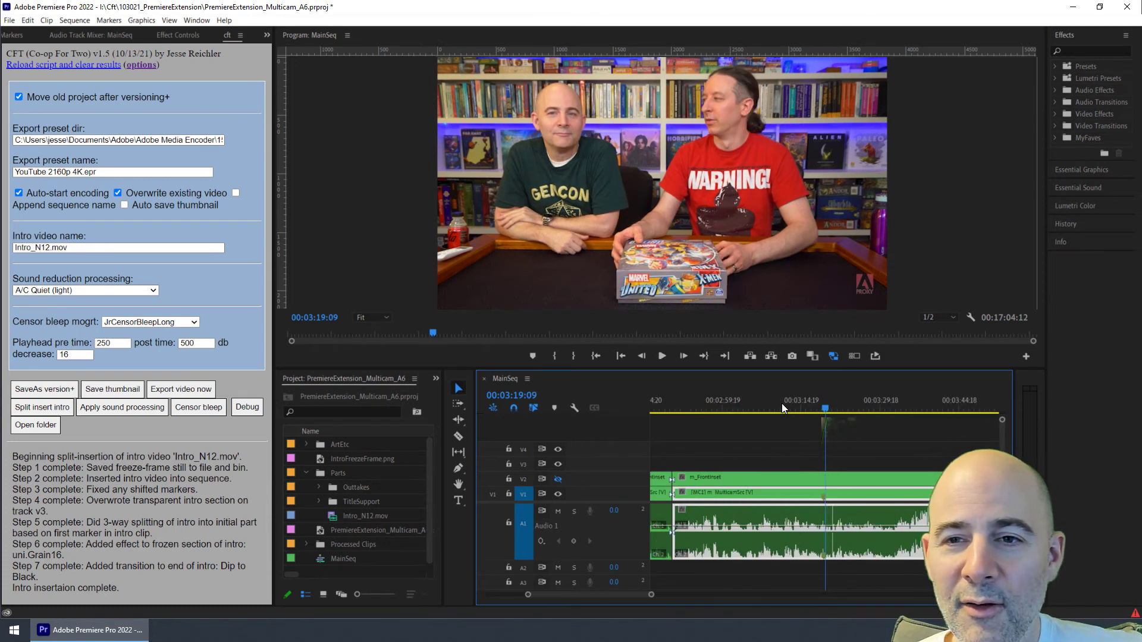
left_click(823, 408)
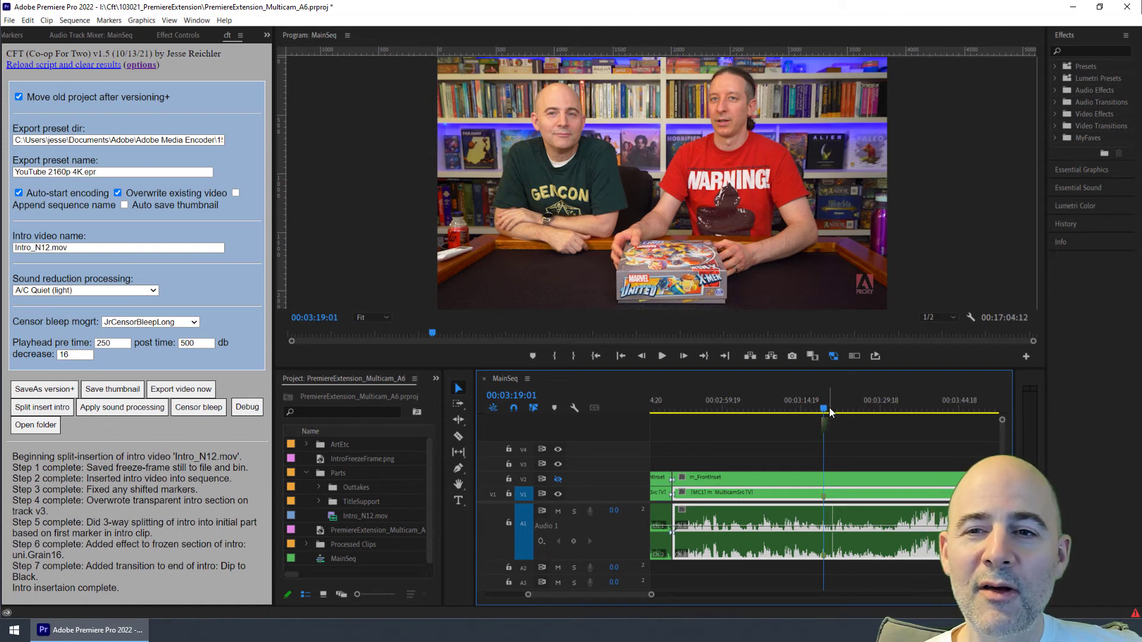
left_click_drag(821, 408, 822, 408)
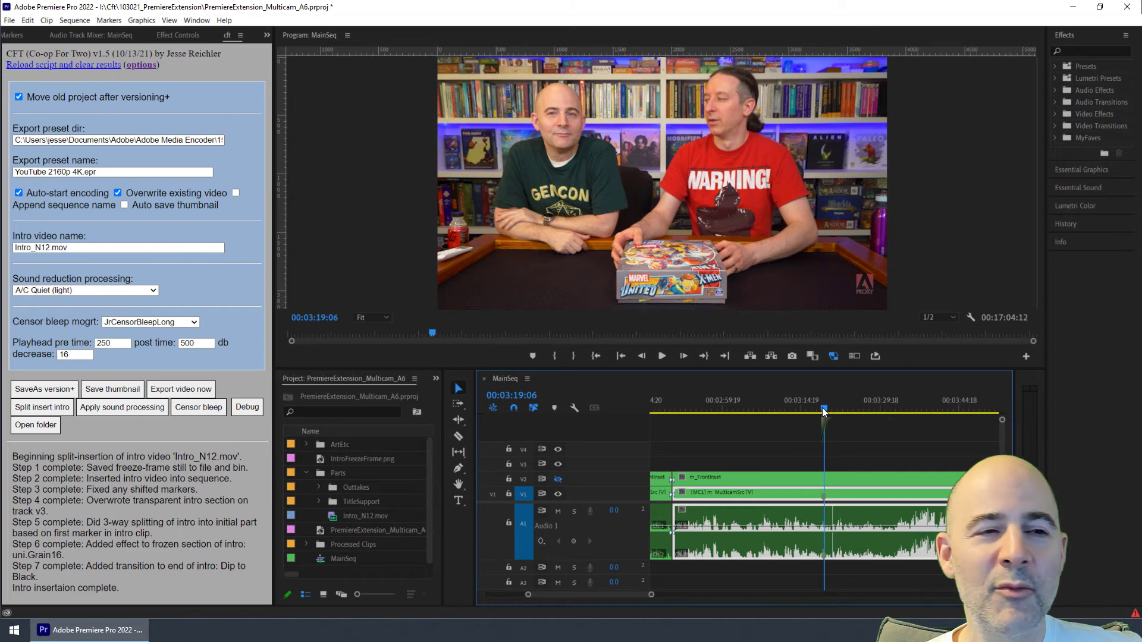
left_click(197, 408)
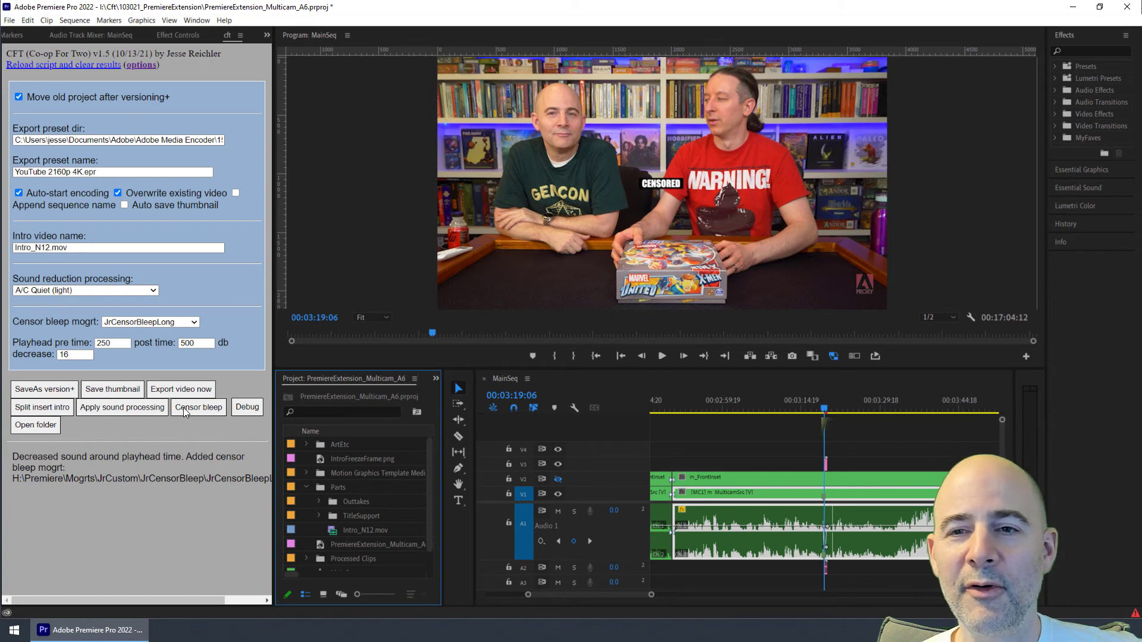
key("=")
key("minus")
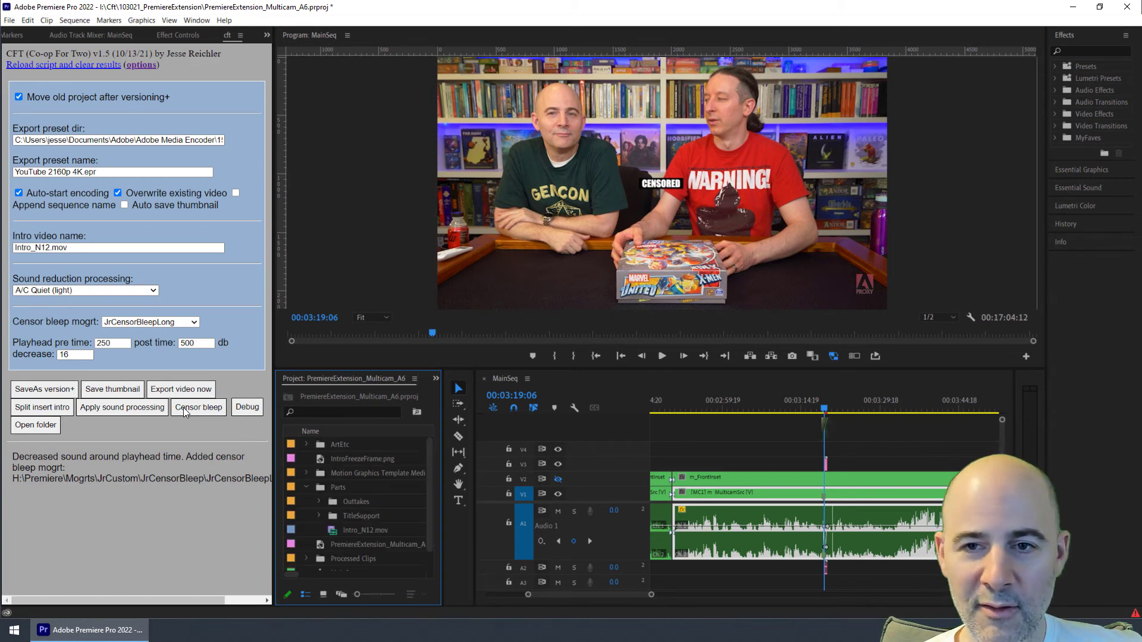
Step: Zoom in on the timeline around the new censor bleep and play back that section to review it
left_click(923, 459)
key("equal")
key("equal")
key("equal")
key("equal")
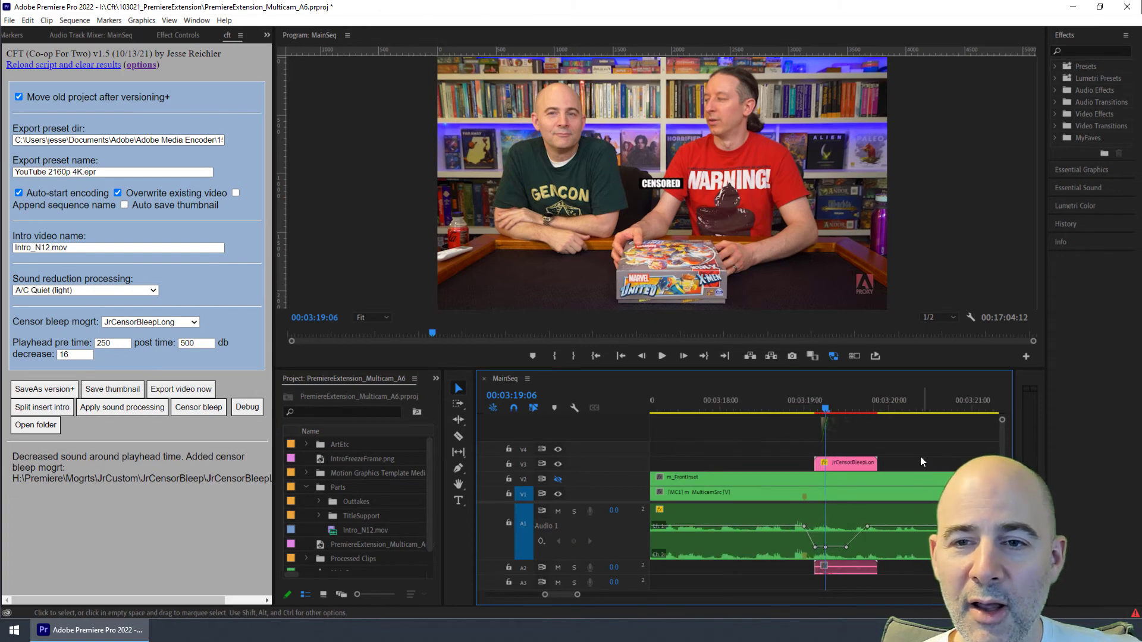
left_click_drag(826, 408, 797, 427)
key("space")
key("space")
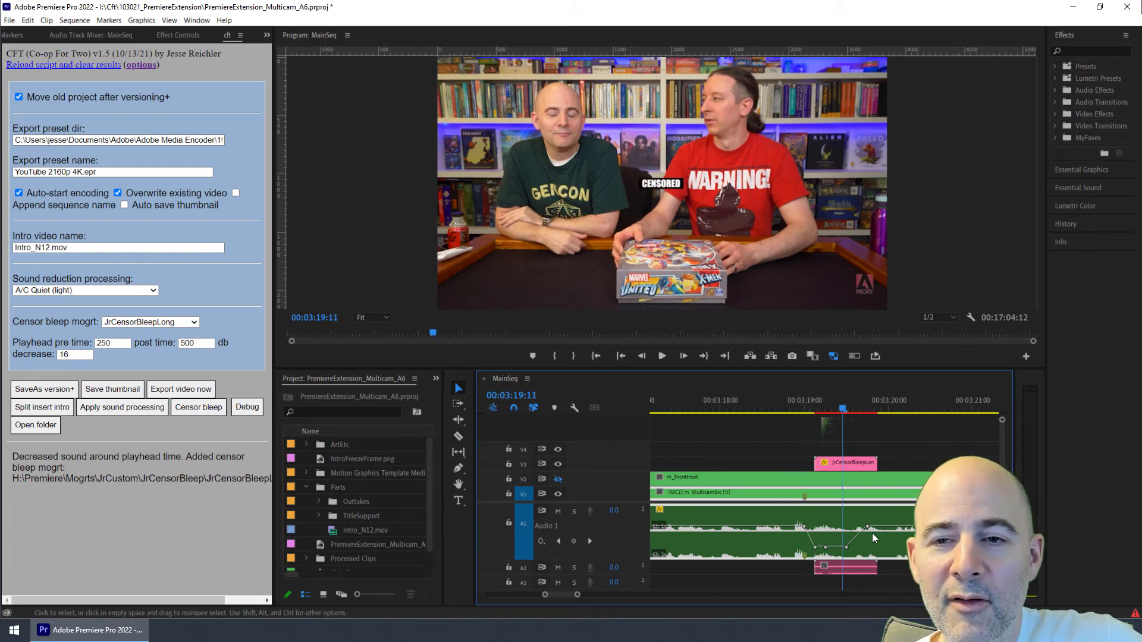
Step: Undo the censor bleep and its sound reduction at 00:03:19:06
key("ctrl+z")
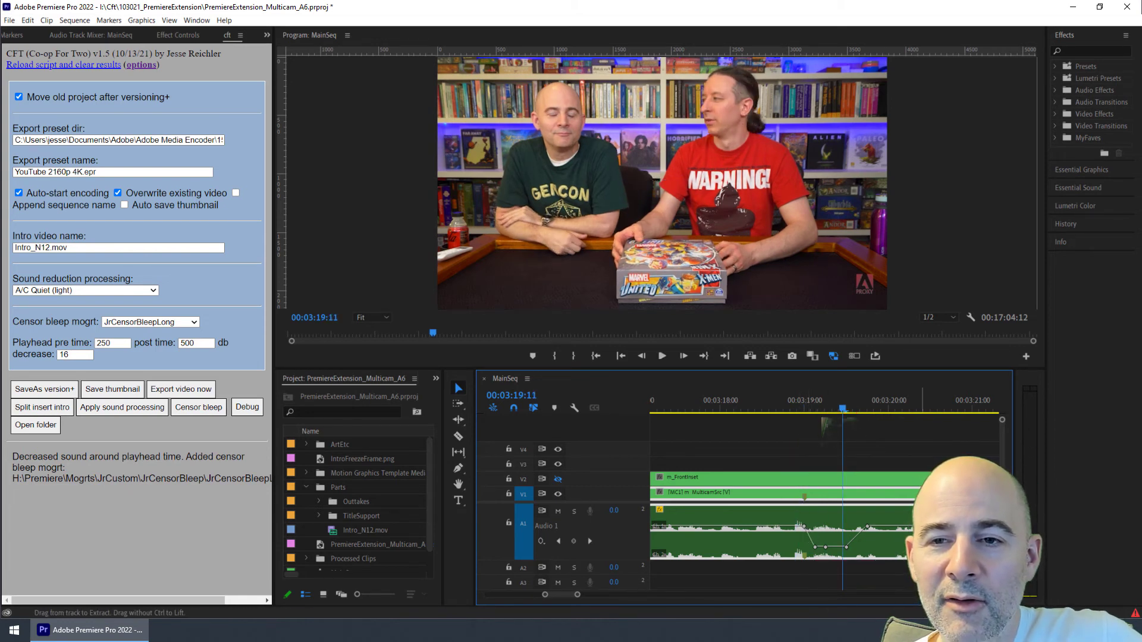
left_click(859, 451)
key("ctrl+z")
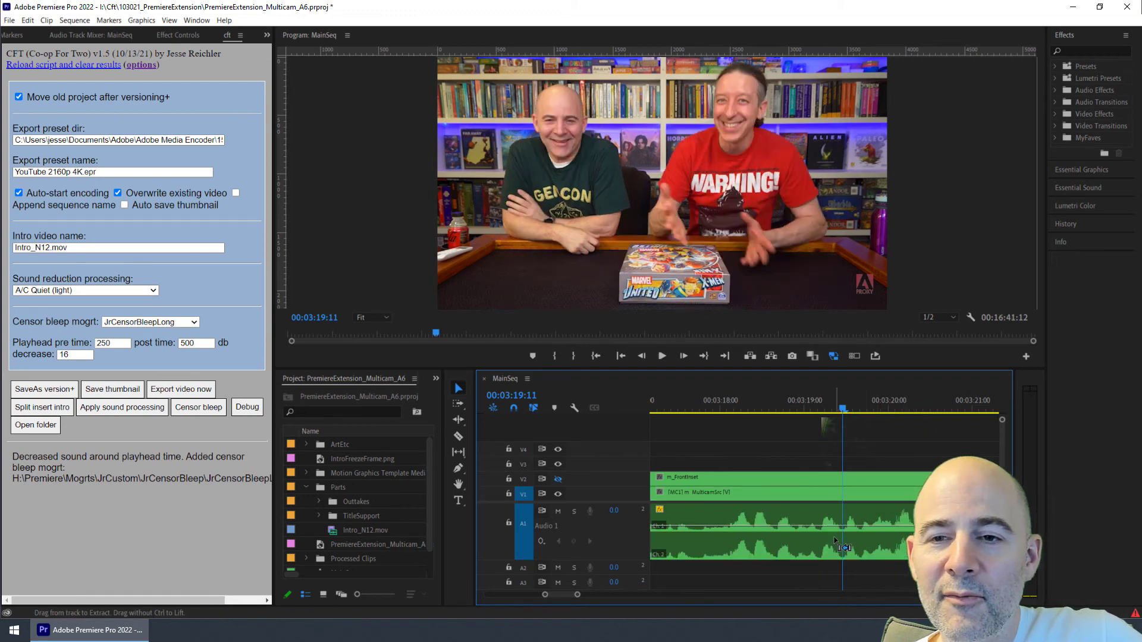
Step: Around 00:02:57:02, turn off the audio clip's Volume Level animation, confirming deletion of its existing keyframes
key("minus")
key("minus")
key("minus")
key("minus")
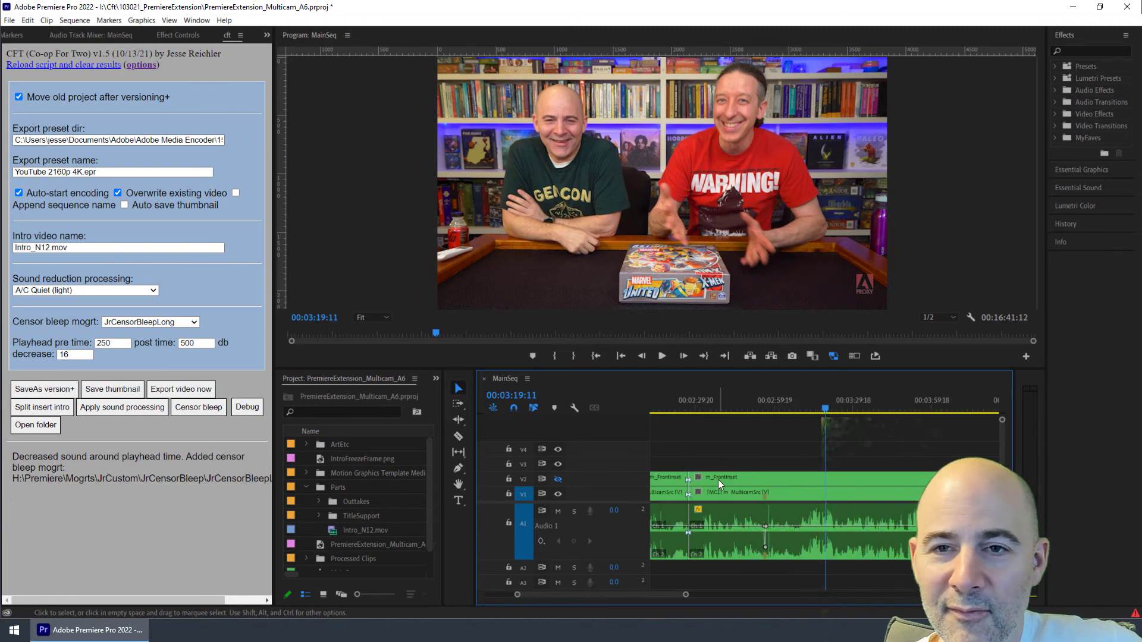
left_click(767, 405)
key("equal")
key("equal")
key("equal")
key("equal")
key("equal")
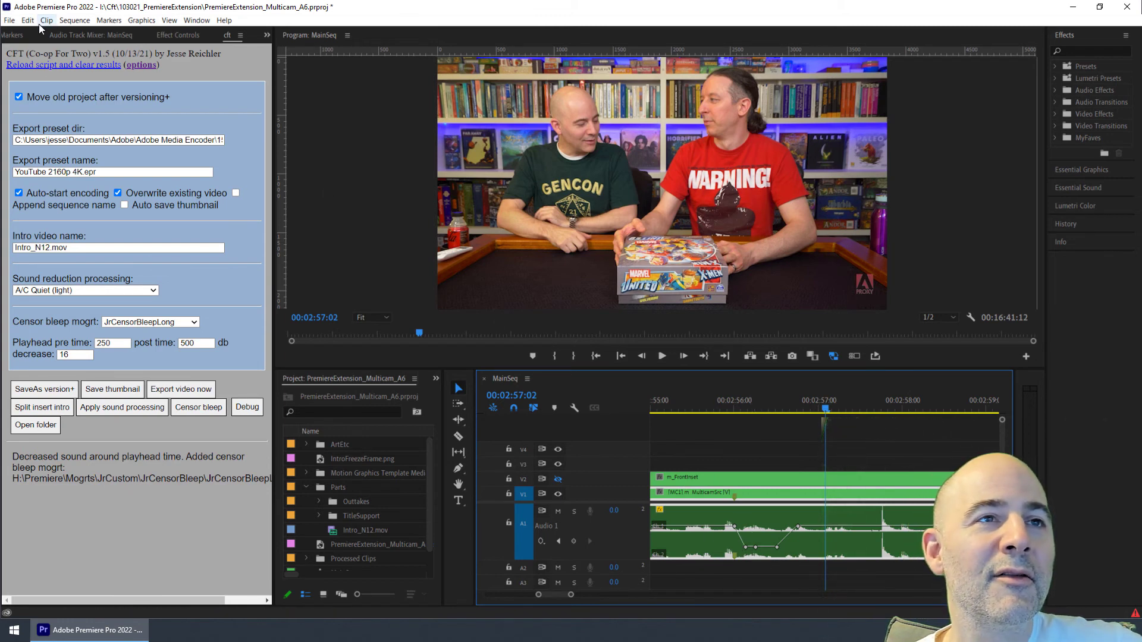
left_click(178, 35)
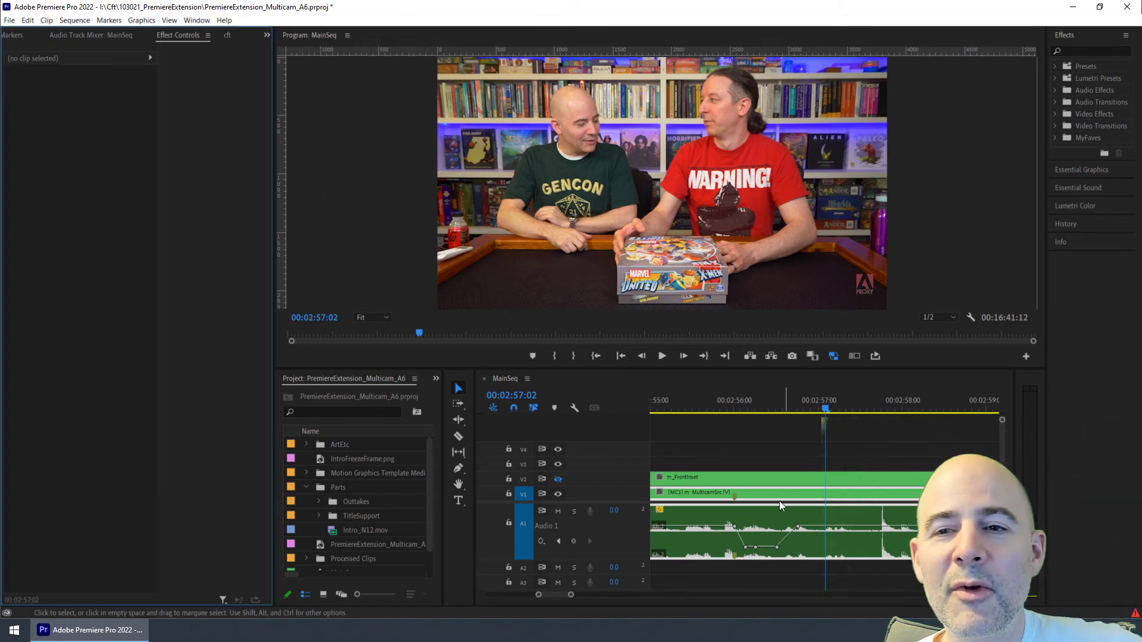
left_click(773, 520)
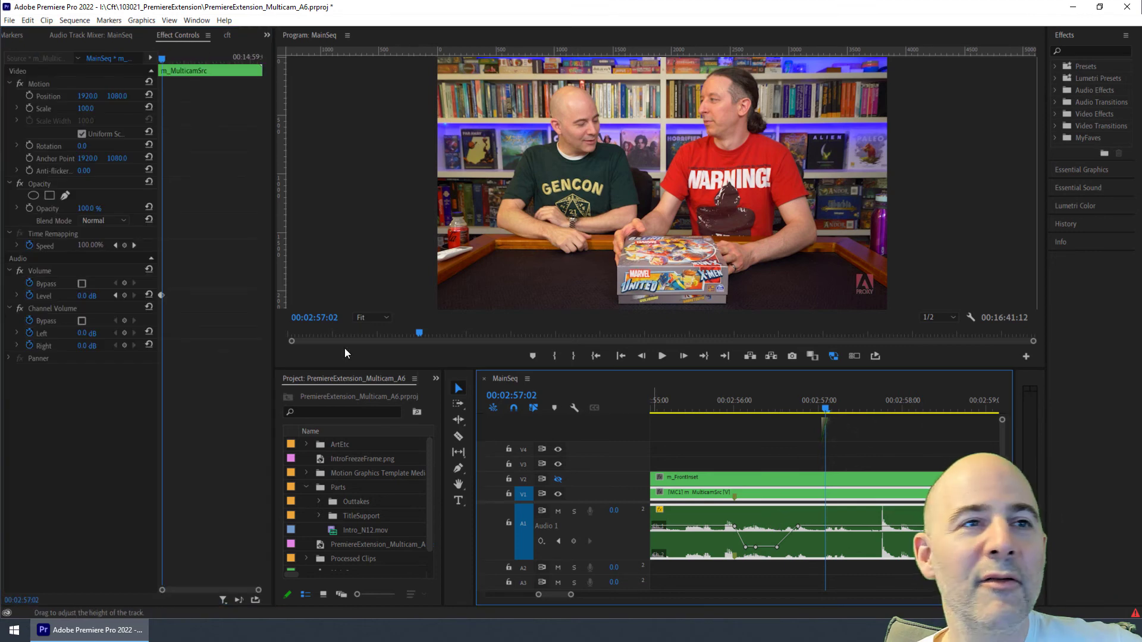
left_click(29, 295)
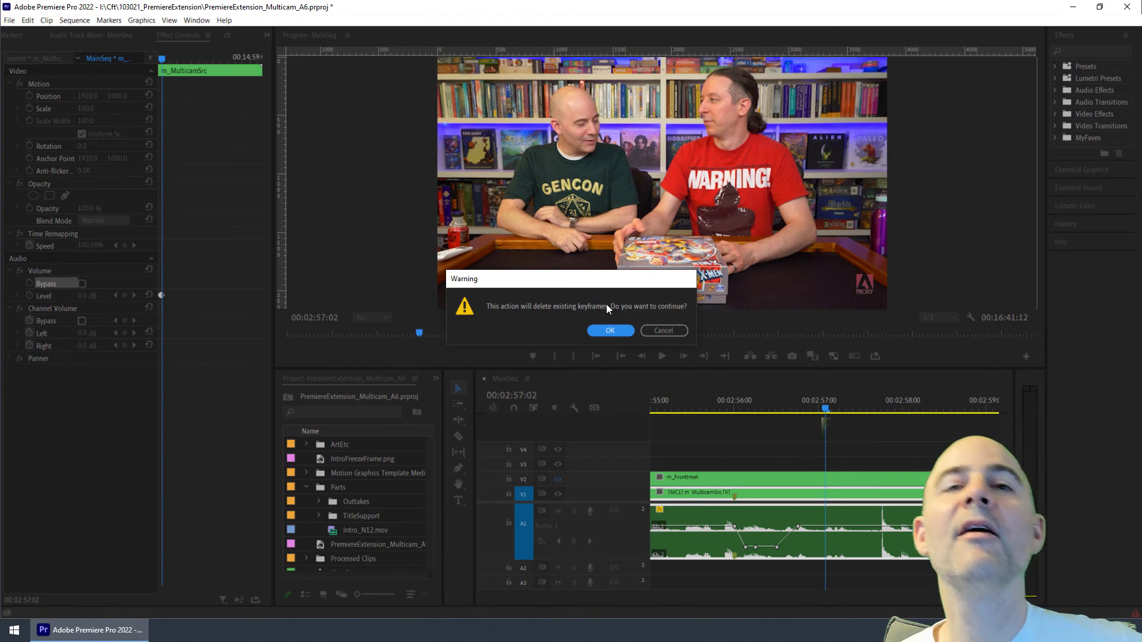
left_click(608, 330)
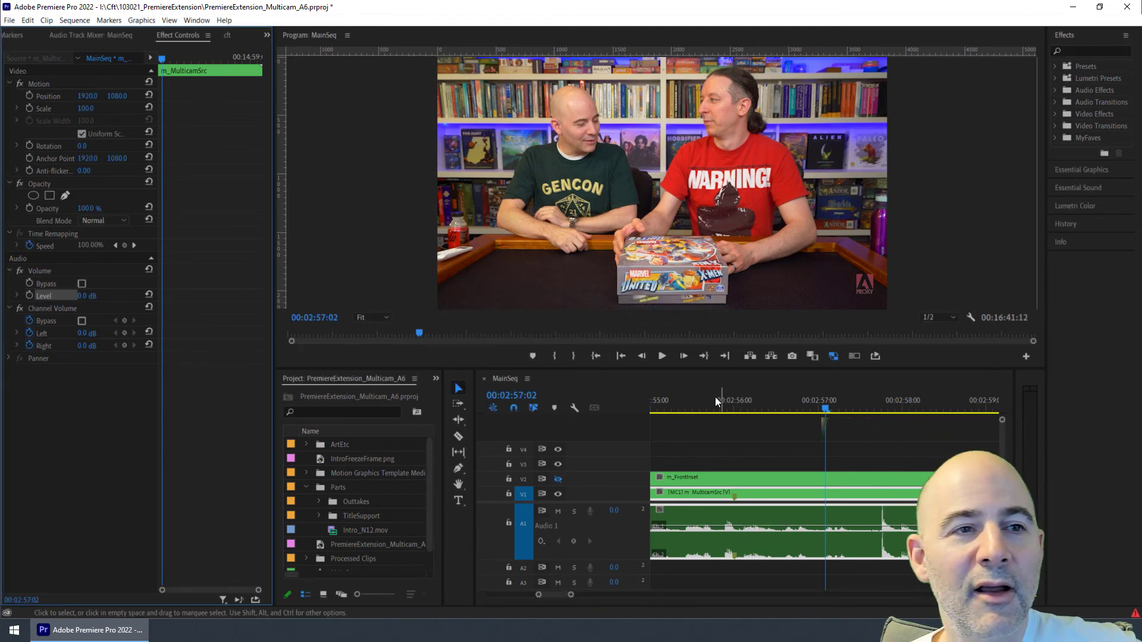
Step: Play through the clip, place the playhead at about 00:02:55:21, and add a censor bleep with the cft panel's Censor bleep
left_click(815, 408)
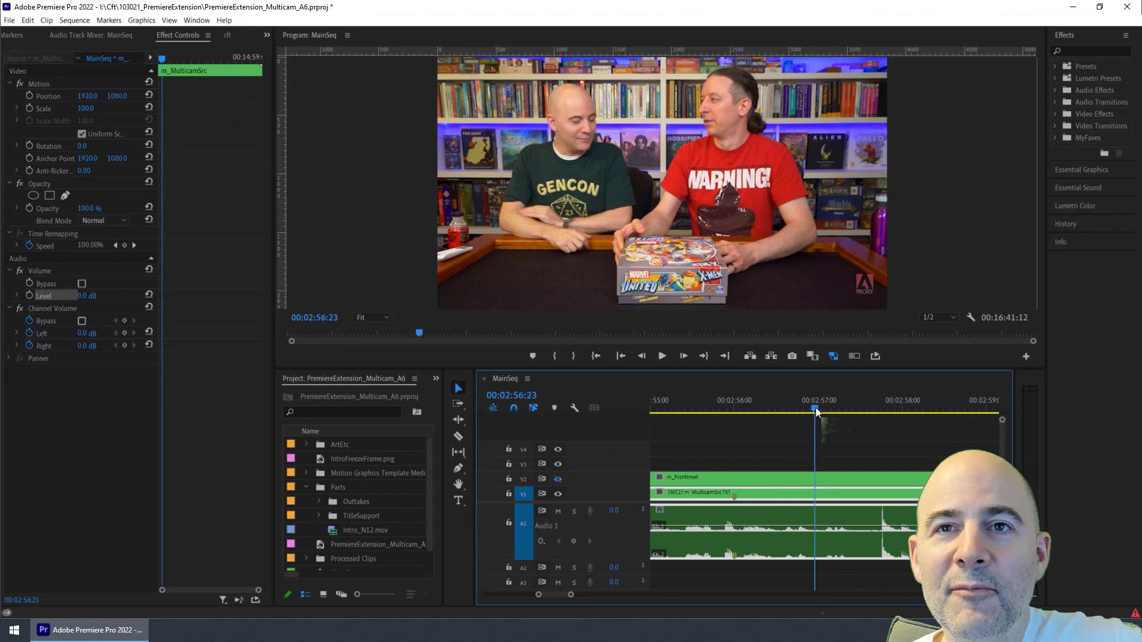
key("space")
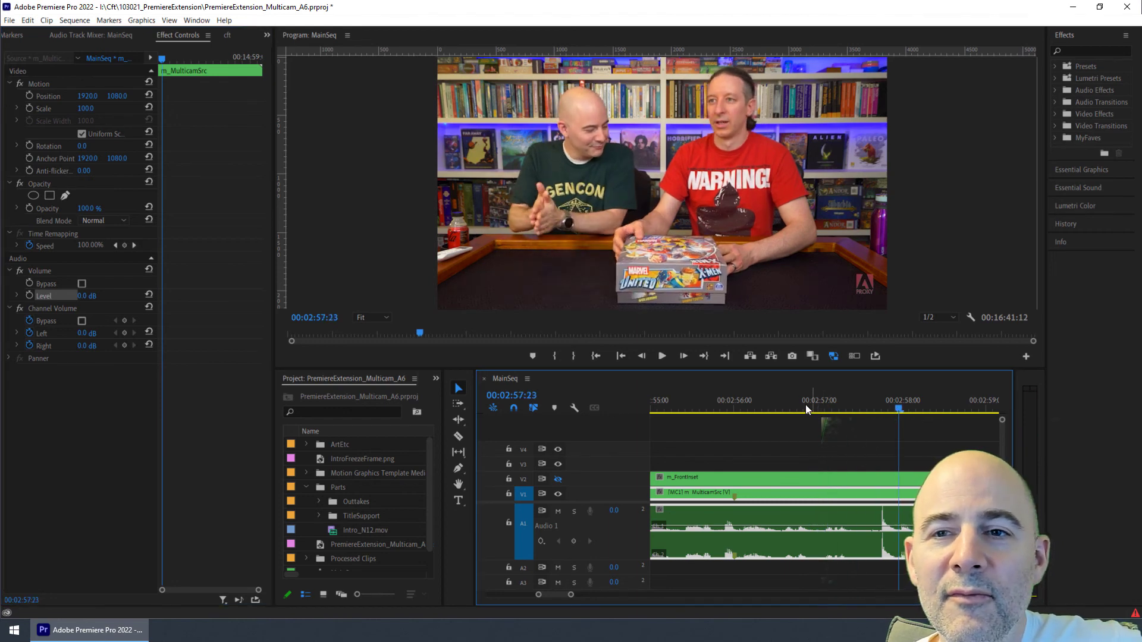
left_click_drag(765, 405, 724, 407)
key("space")
key("space")
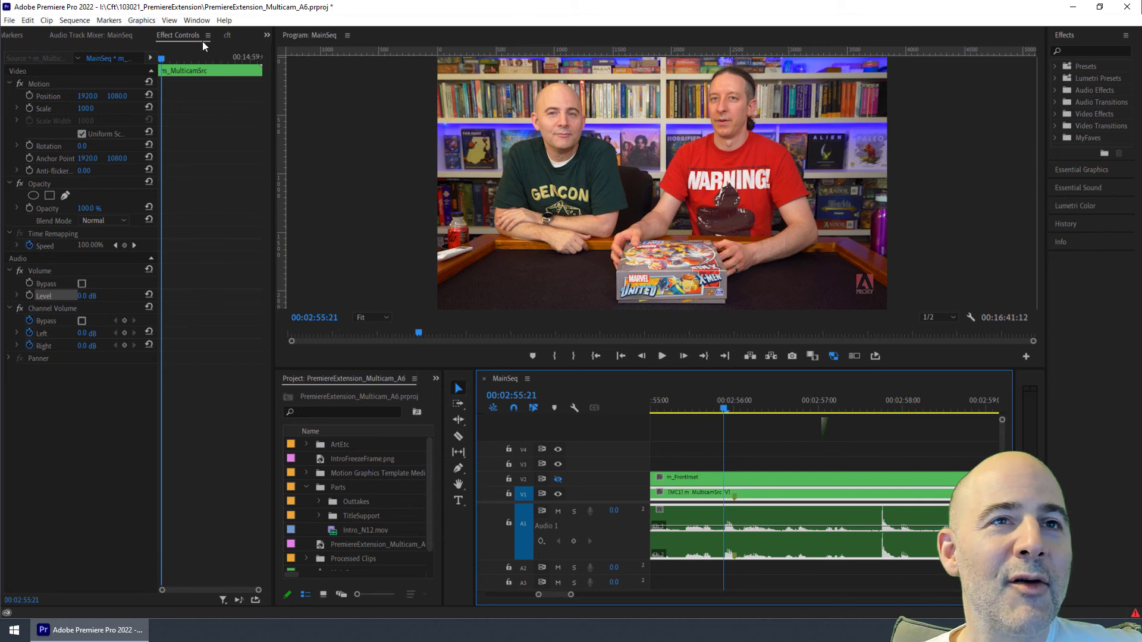
left_click(226, 35)
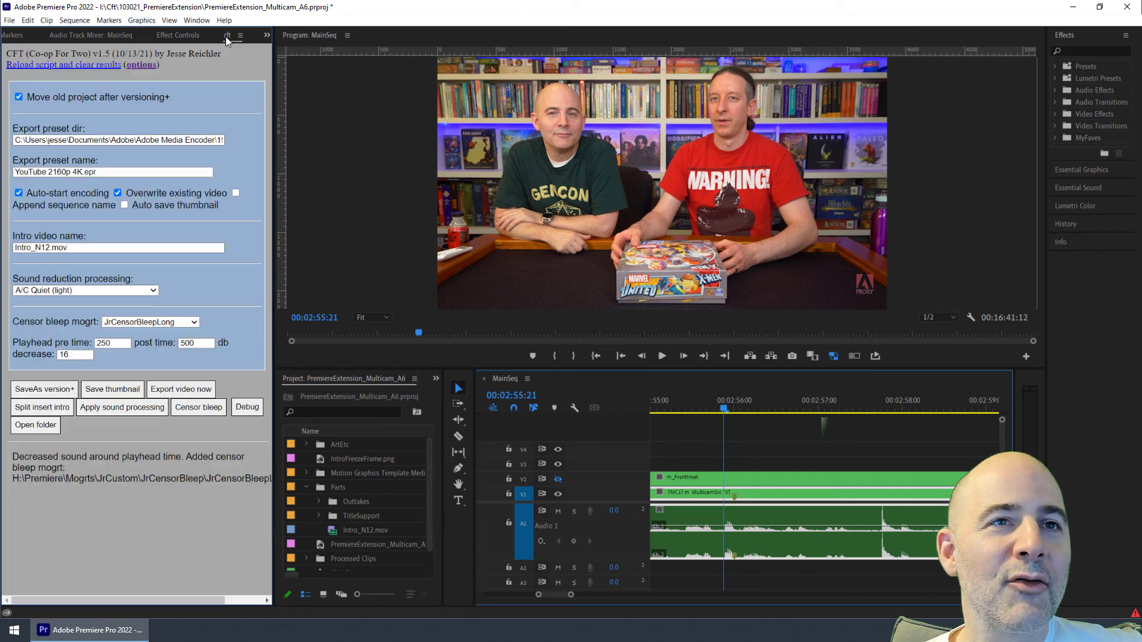
left_click(196, 407)
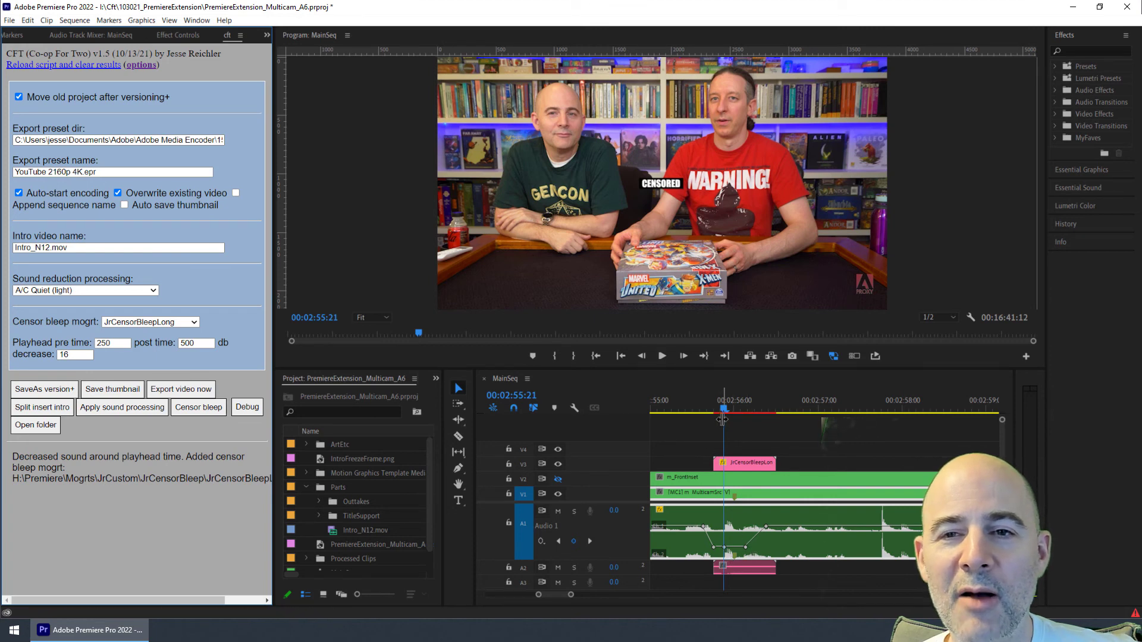
Step: Select the censor bleep graphic and move its CENSORED box over the face of the man in the red shirt
left_click(744, 463)
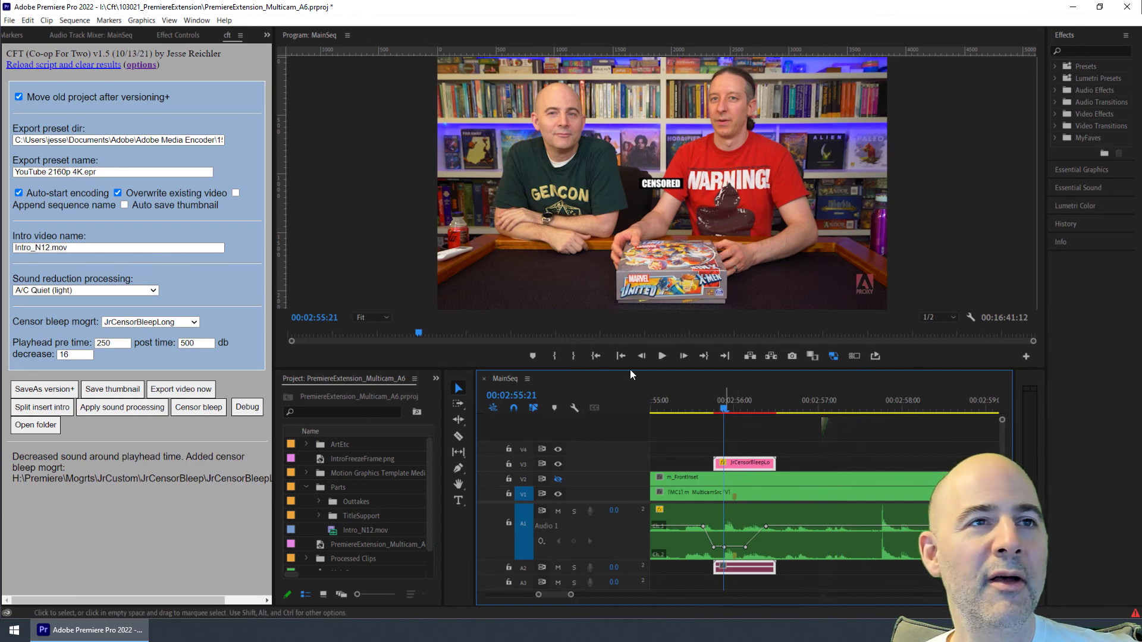
left_click(176, 35)
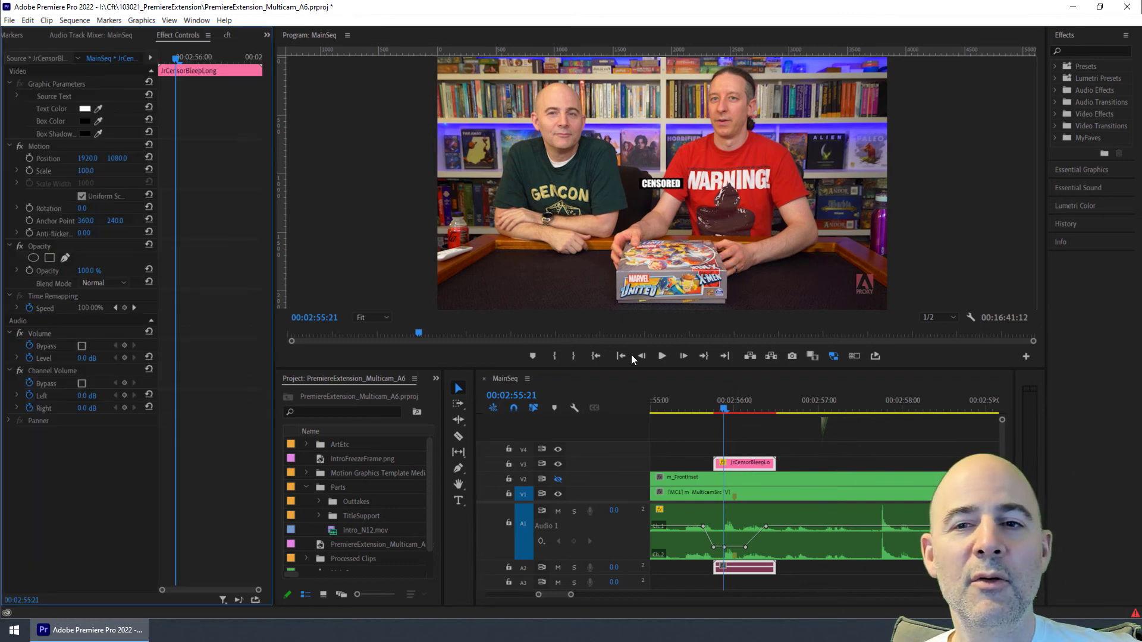
left_click(747, 462)
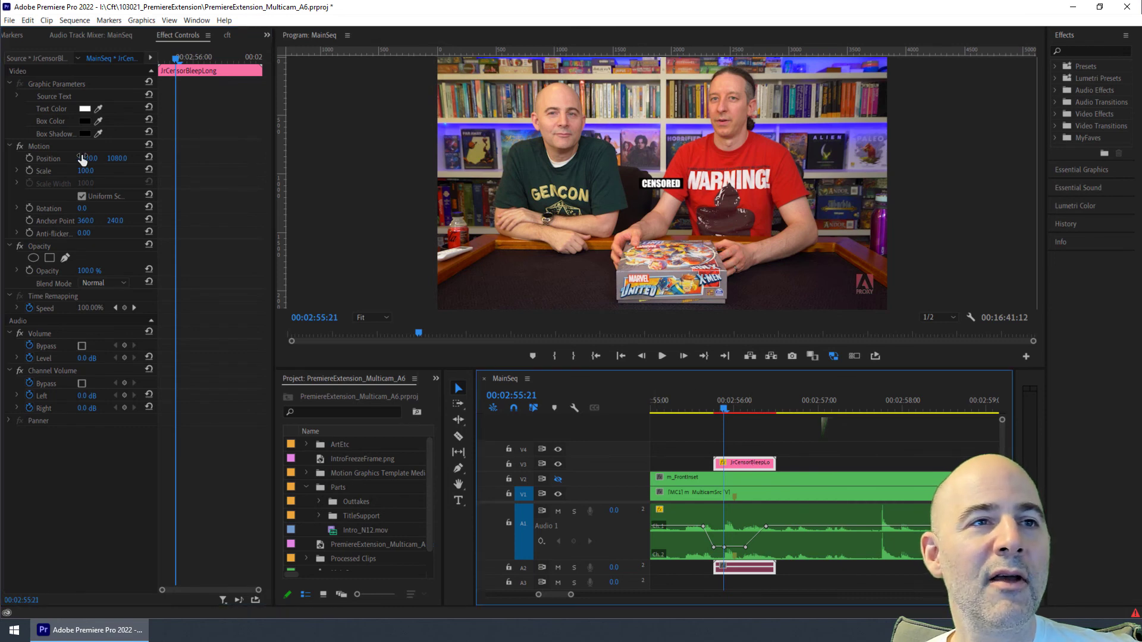
left_click(46, 160)
left_click_drag(674, 186, 731, 123)
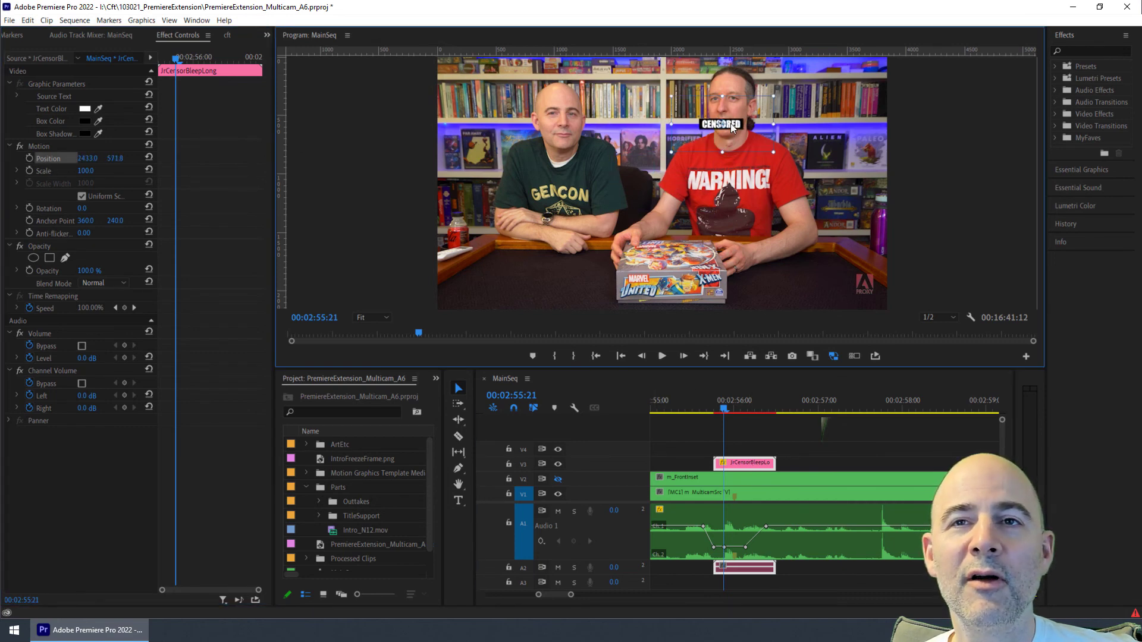
Step: Play the bleep section, then trim the end of the censor bleep clip shorter
left_click(721, 411)
key("space")
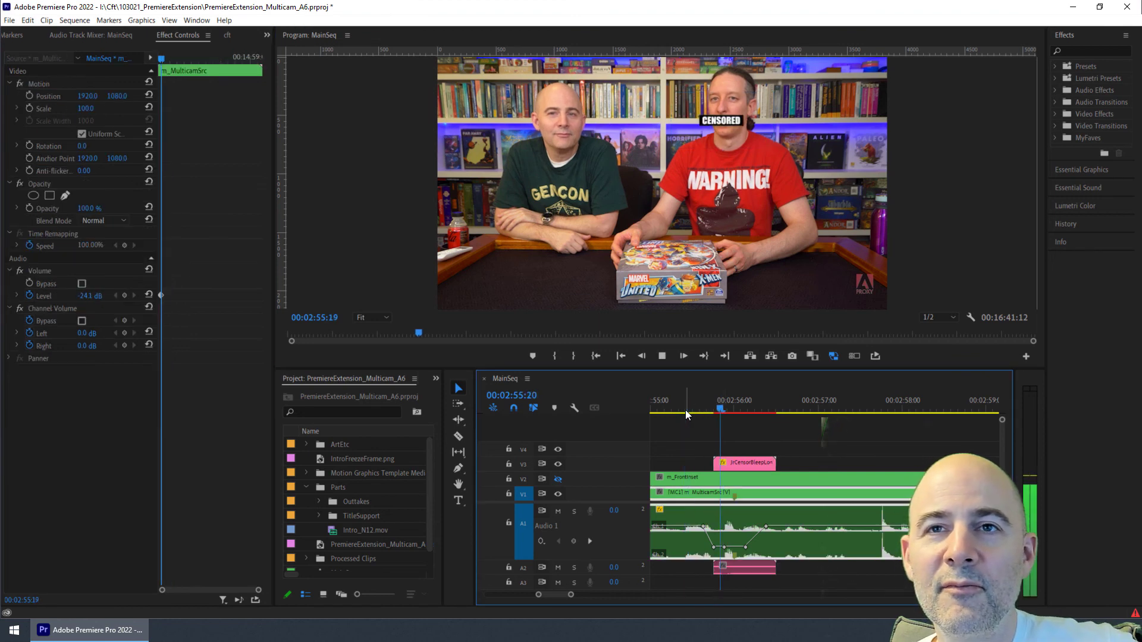
key("space")
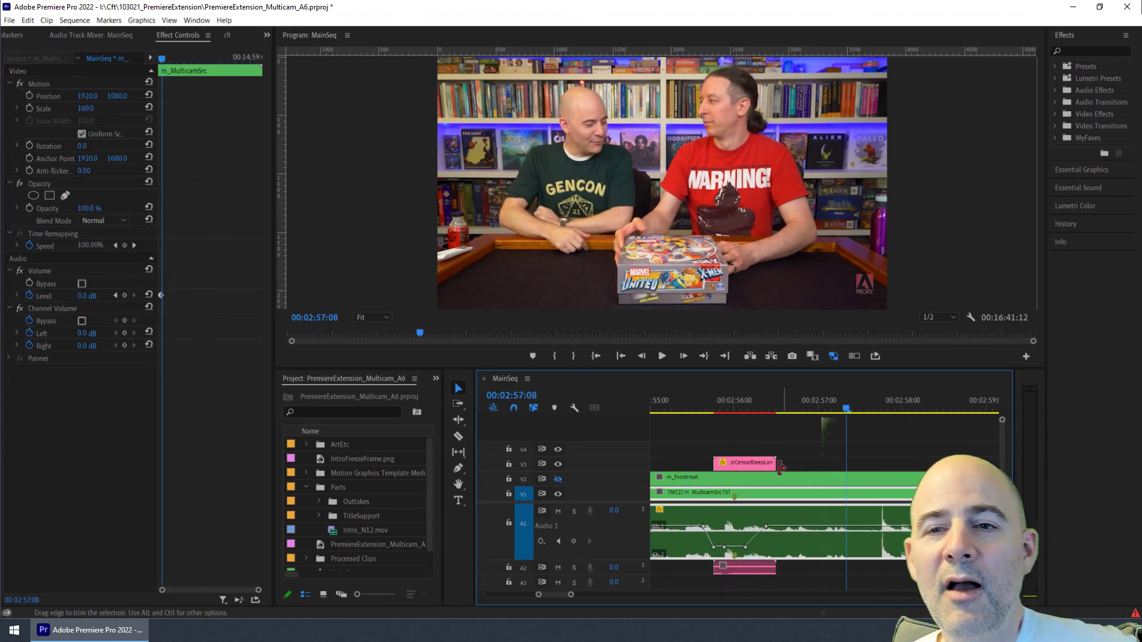
left_click(768, 465)
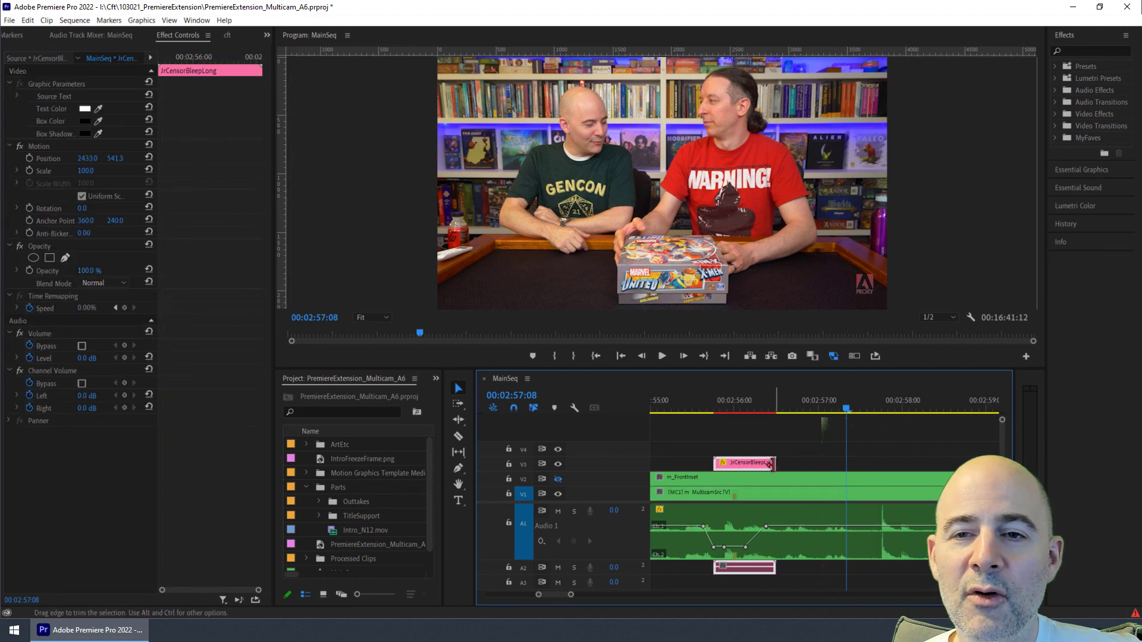
left_click_drag(771, 466, 757, 466)
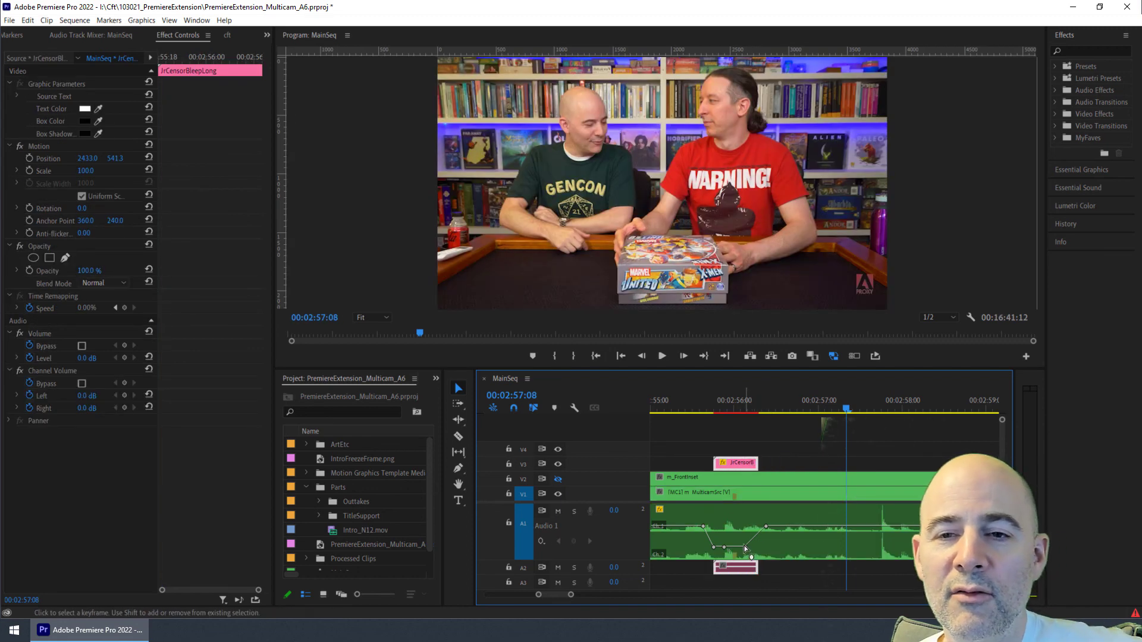
Step: Play back the shortened censor bleep and check it in the program monitor, then return to the cft panel
left_click(702, 409)
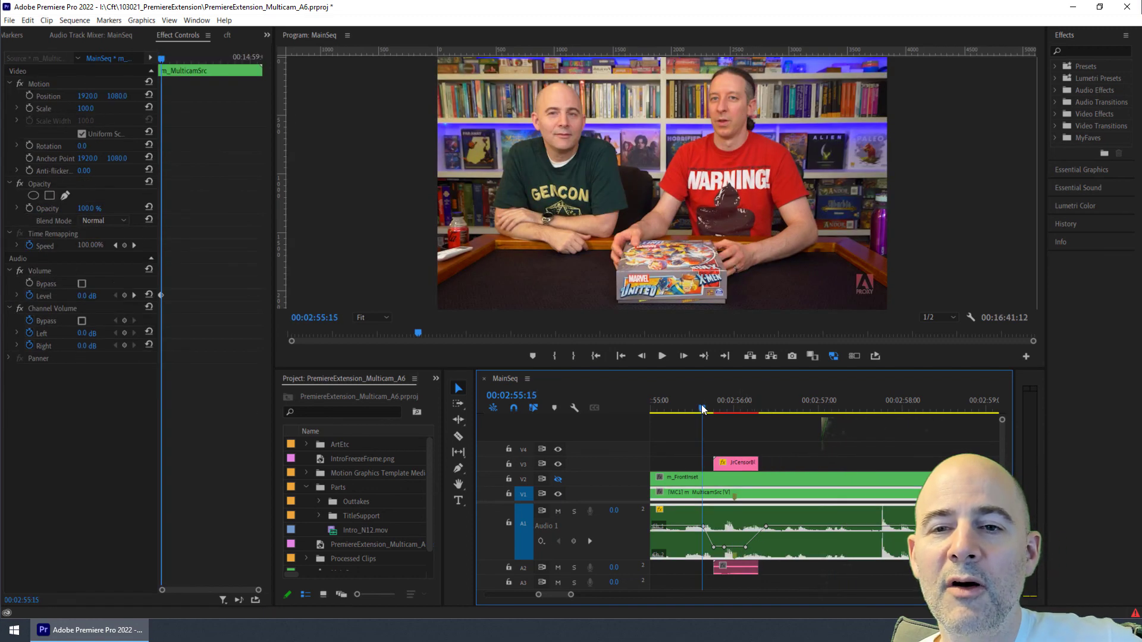
key("space")
key("space")
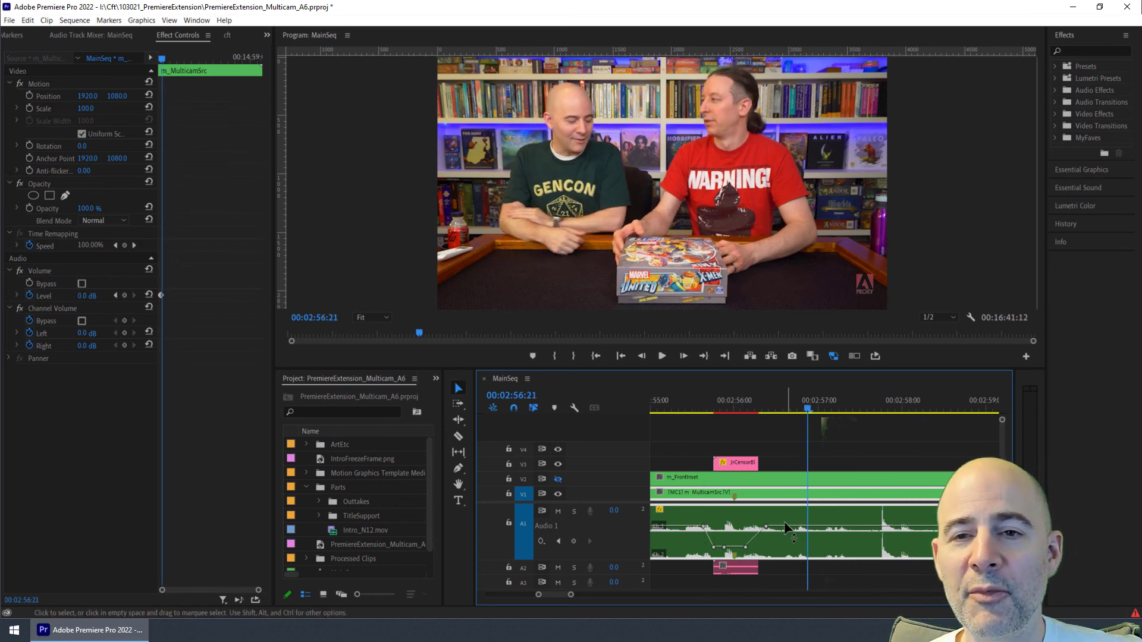
left_click(727, 464)
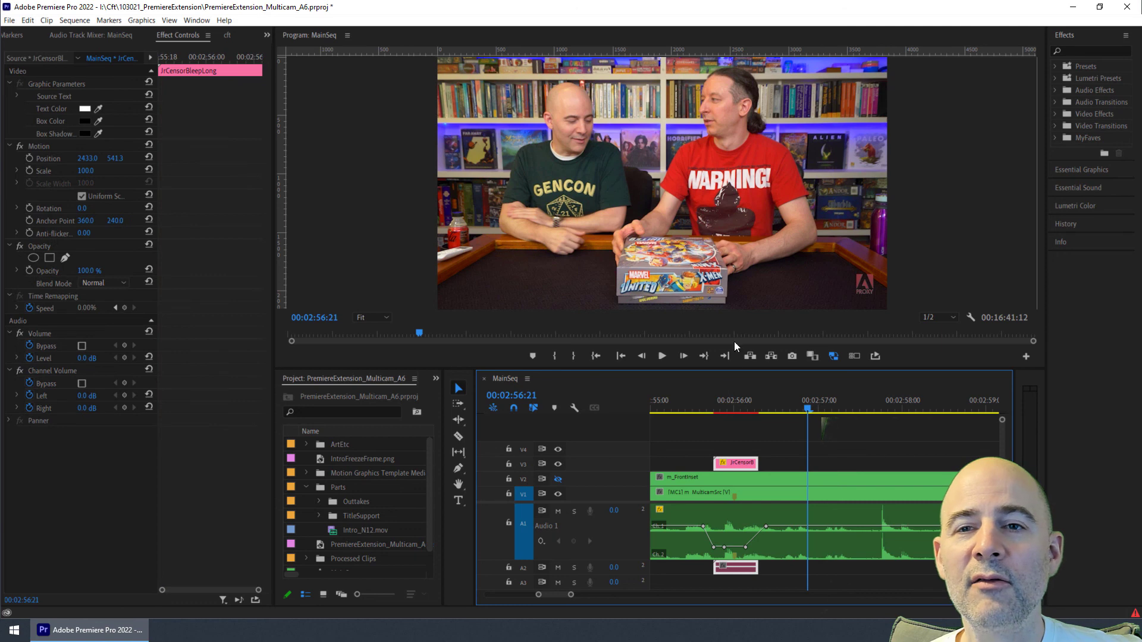
left_click(730, 409)
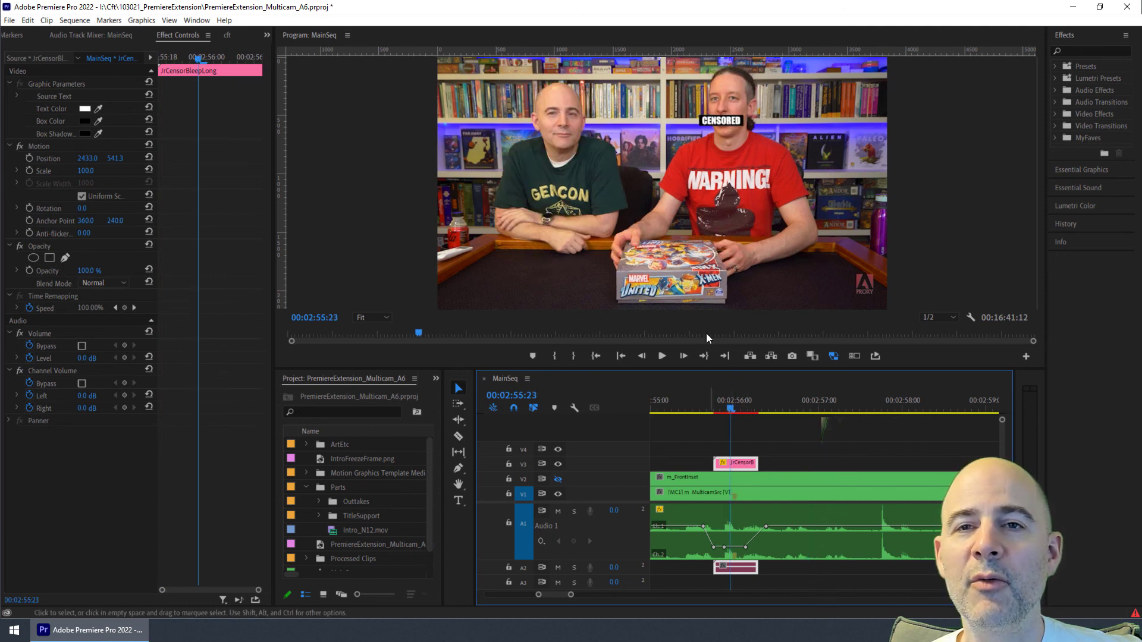
left_click(227, 35)
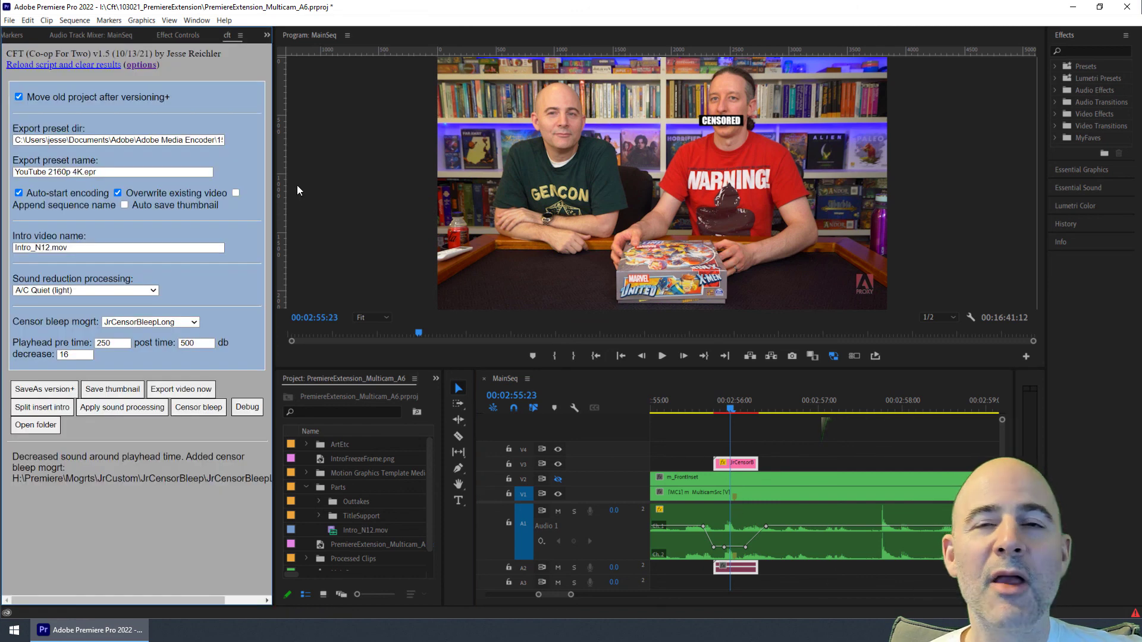